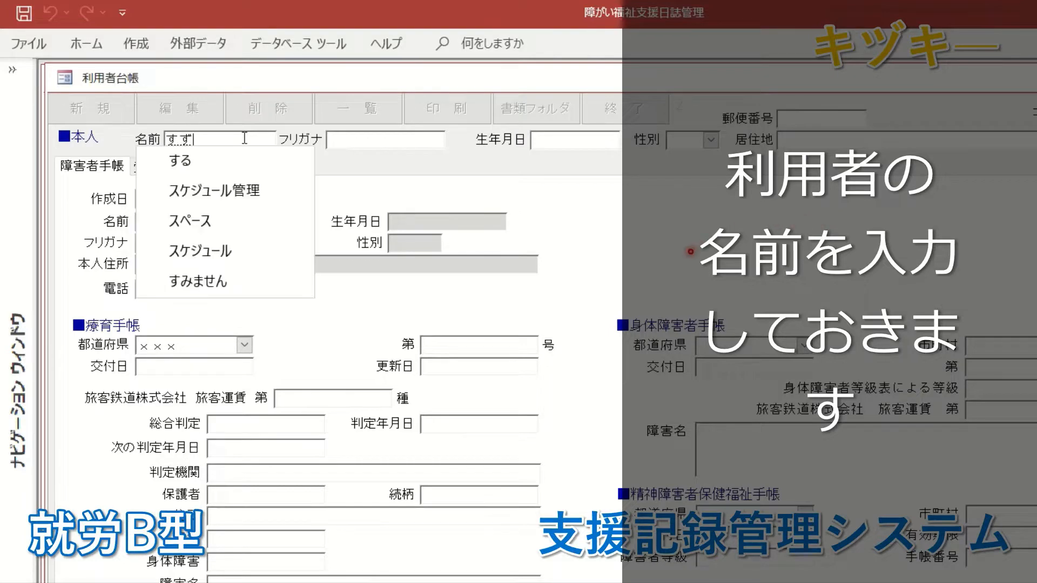
# Enter the user's surname in the 名前 field of the code 3 record and register it
pyautogui.press('space')
pyautogui.press('Return')
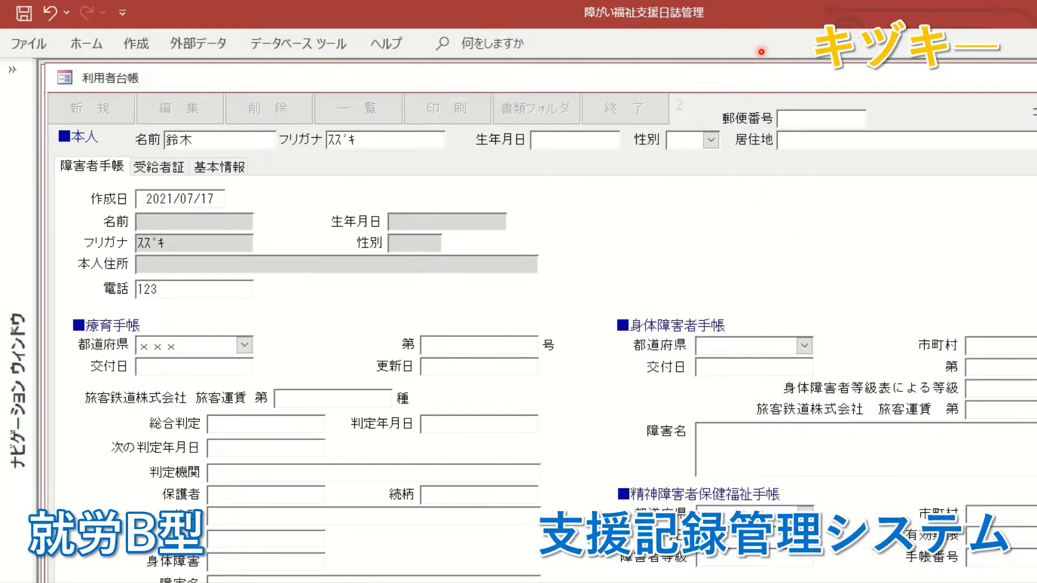
pyautogui.click(393, 308)
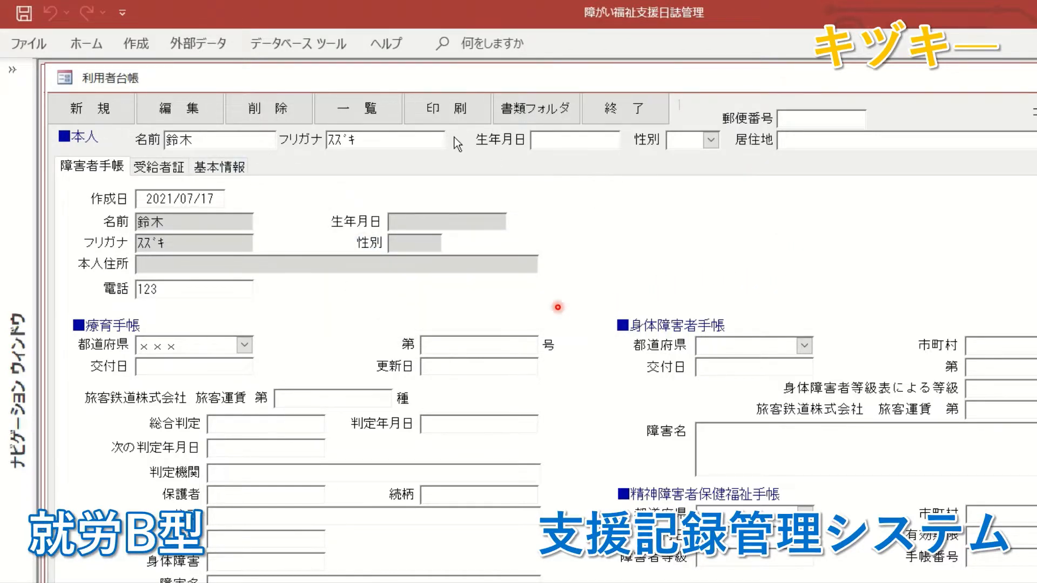
# Open the code 2 record from the user list, enter the user's surname in the 名前 field and register it
pyautogui.click(358, 108)
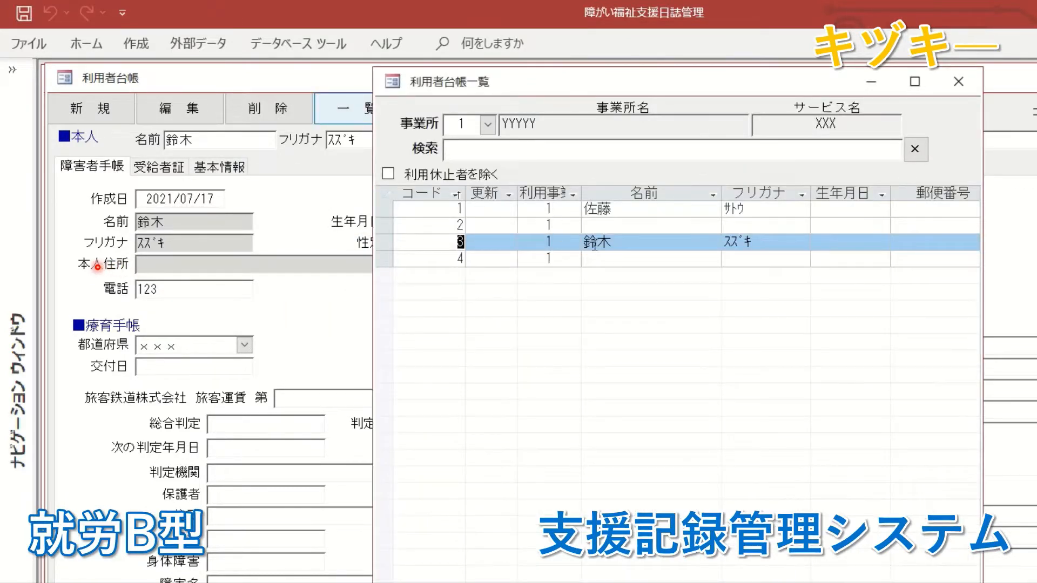
pyautogui.click(600, 227)
pyautogui.click(186, 108)
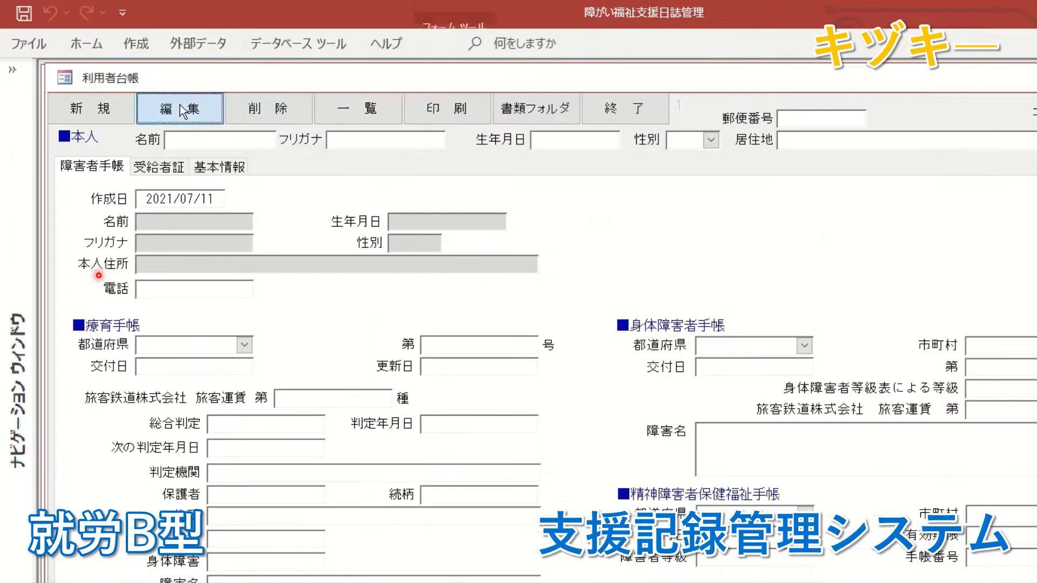
pyautogui.click(205, 141)
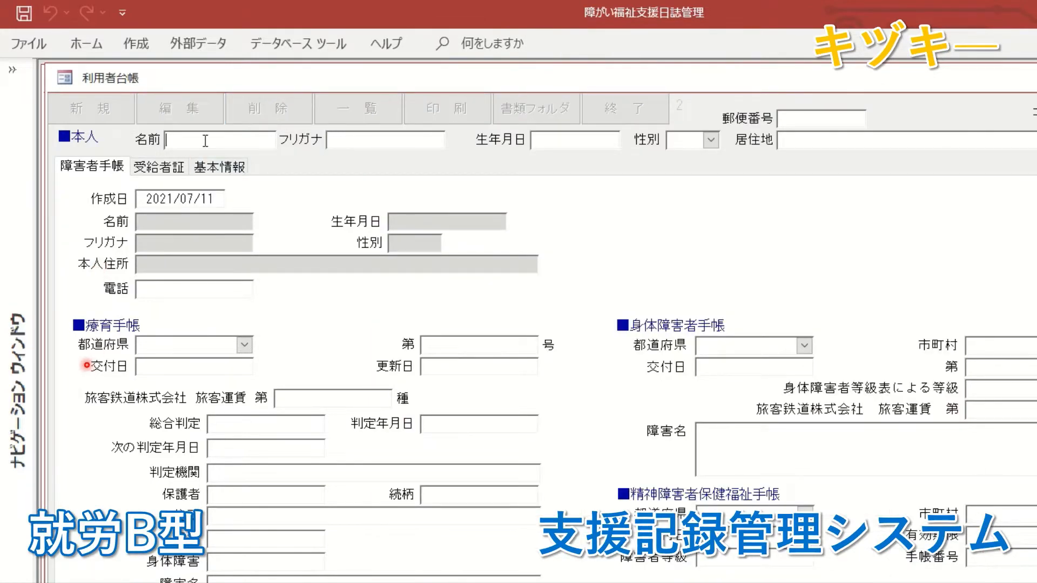
pyautogui.write('田中')
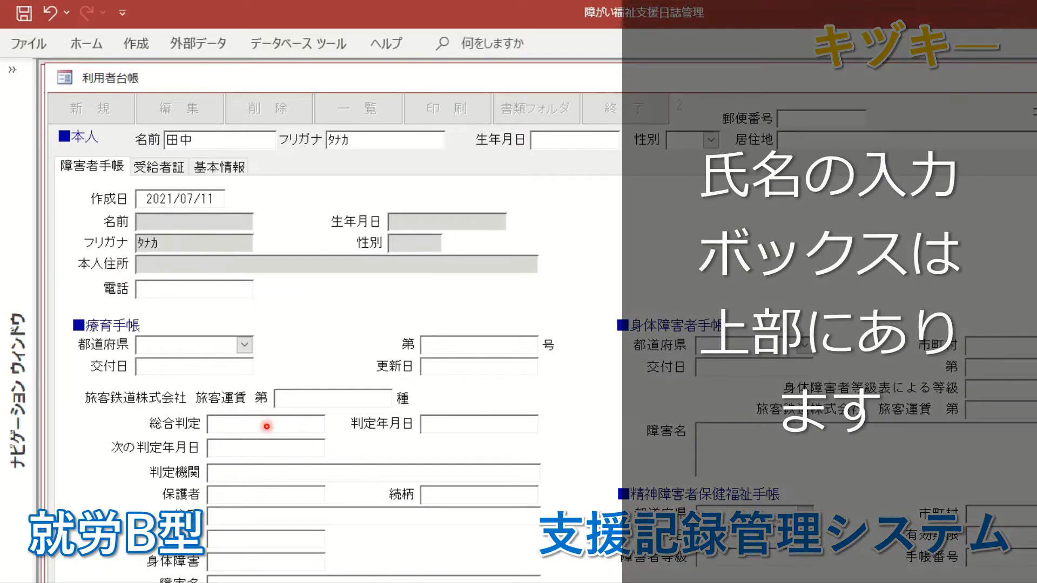
pyautogui.click(905, 493)
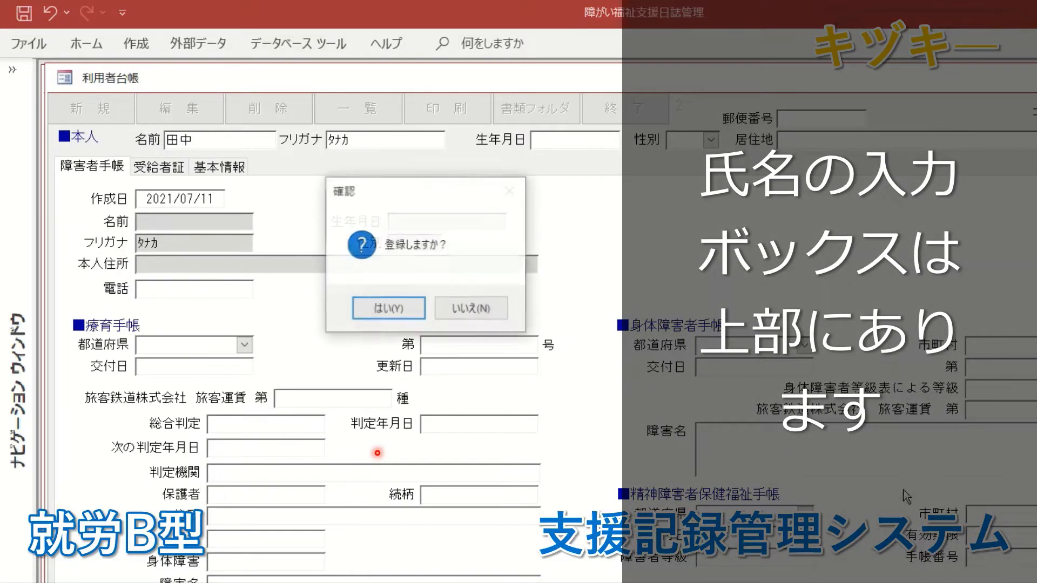
pyautogui.click(378, 309)
# Open the code 4 record from the user list, enter the user's surname in the 名前 field and register it
pyautogui.click(377, 123)
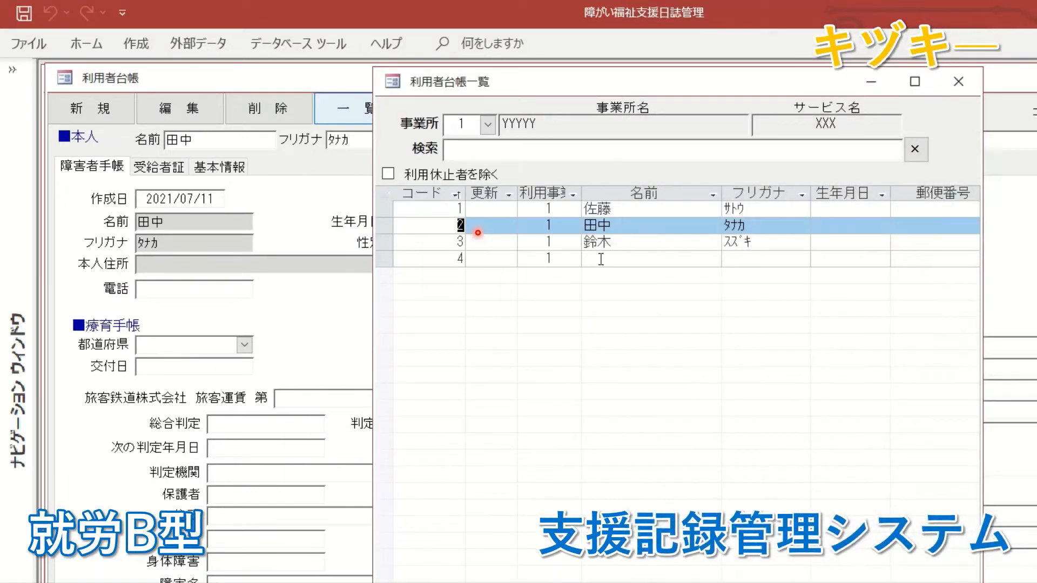
pyautogui.click(587, 259)
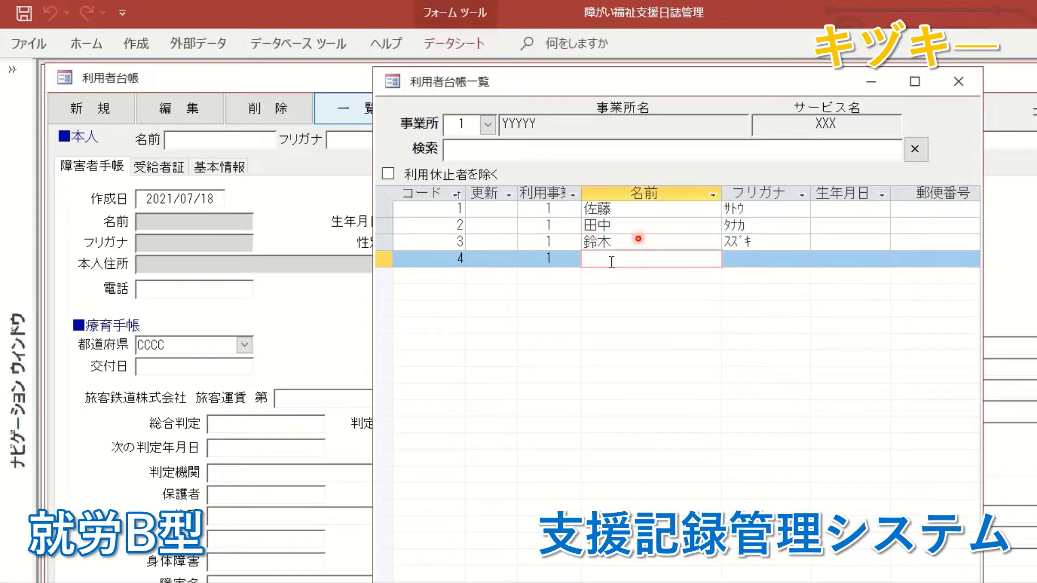
pyautogui.click(194, 115)
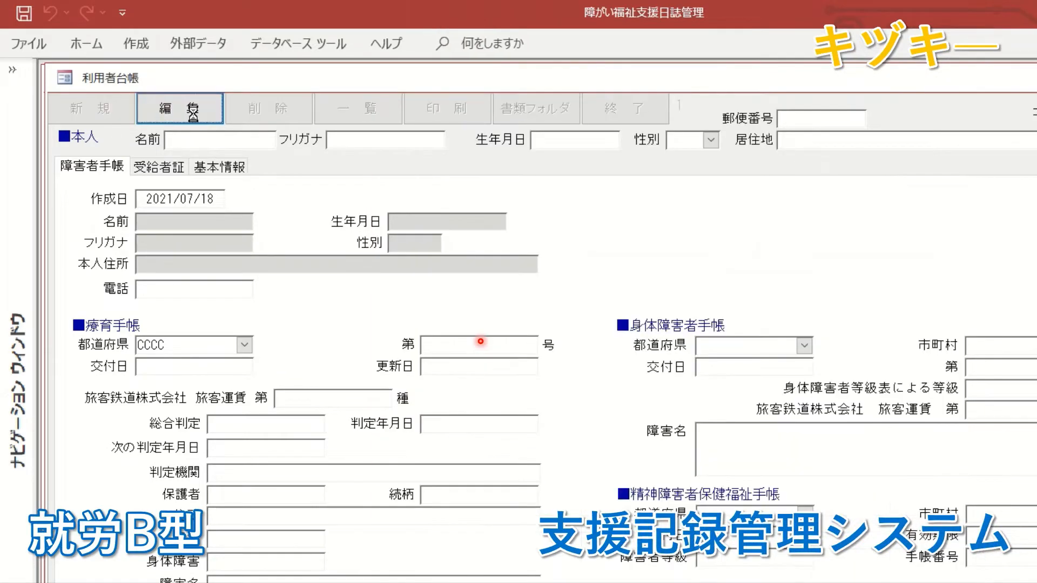
pyautogui.write('山田')
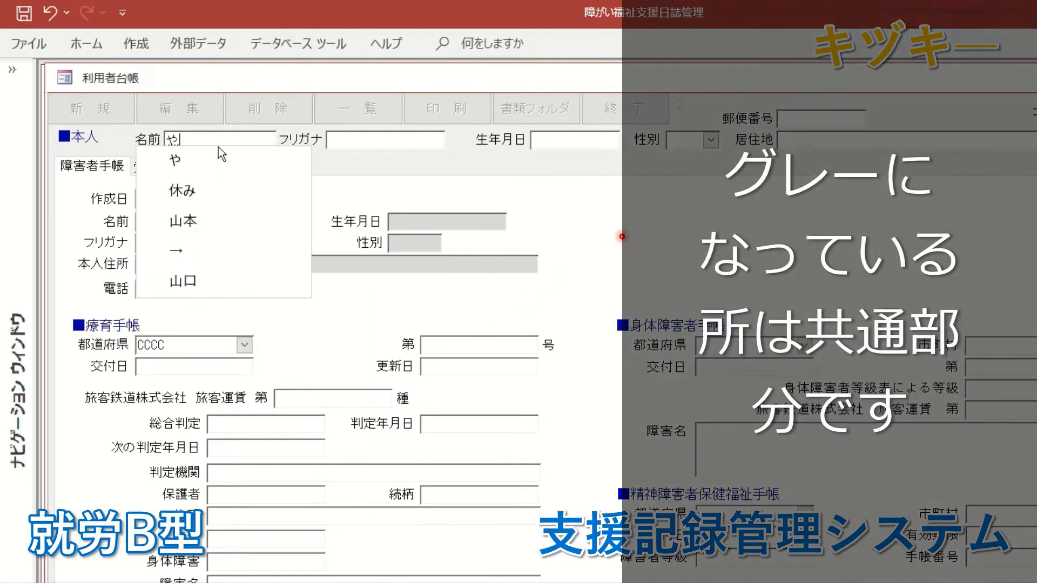
pyautogui.press('Return')
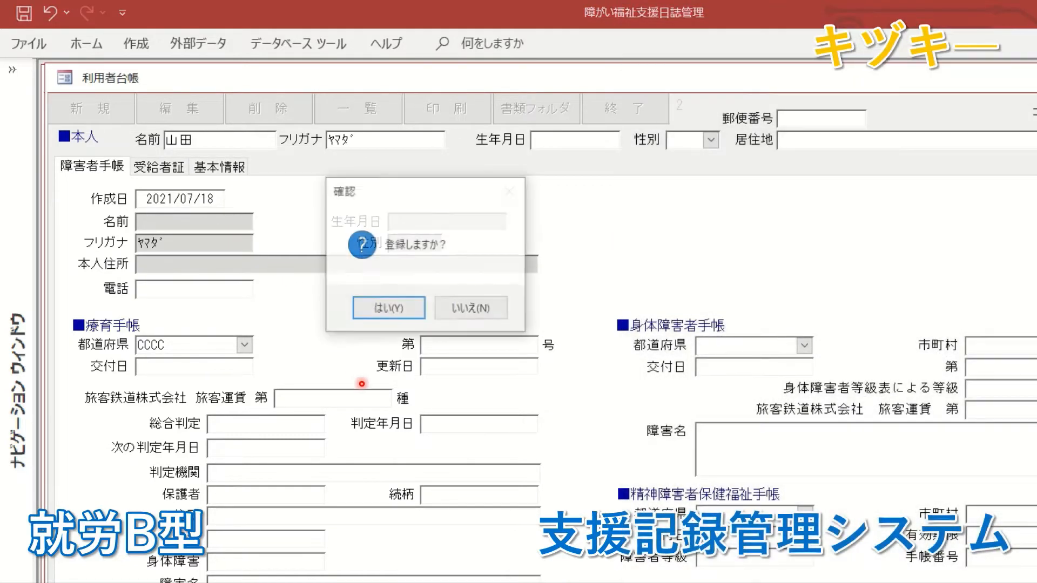
pyautogui.click(416, 309)
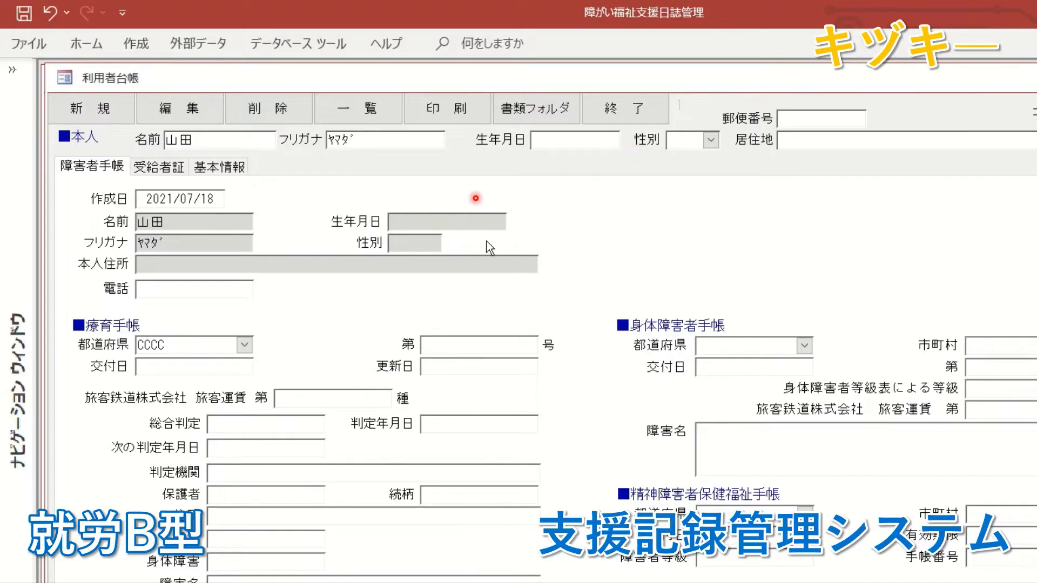
# Review the ledger records of all four users one after another from the user list
pyautogui.click(354, 110)
pyautogui.click(620, 208)
pyautogui.click(620, 224)
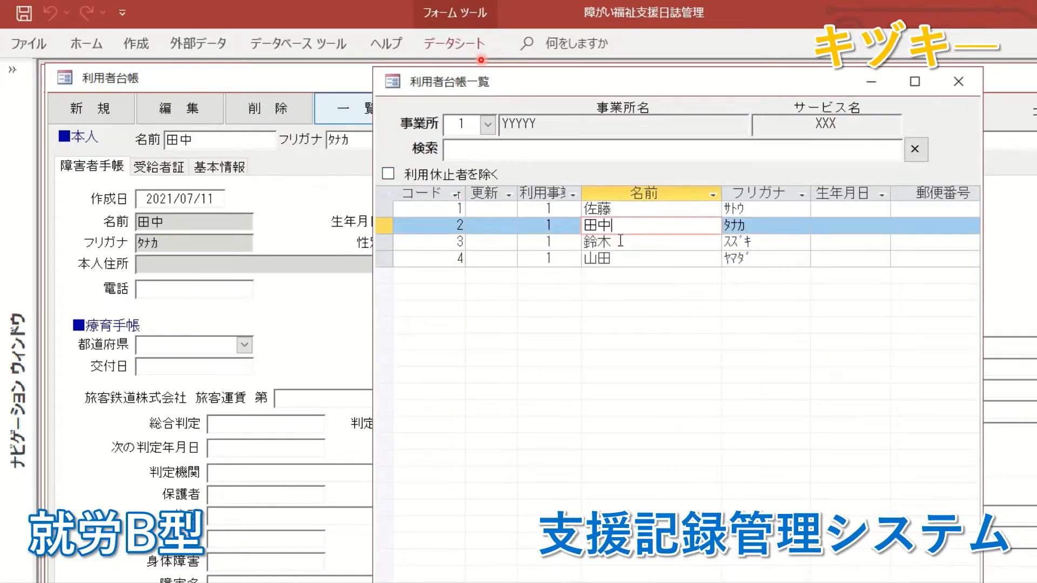
pyautogui.click(622, 241)
pyautogui.click(628, 259)
pyautogui.click(328, 205)
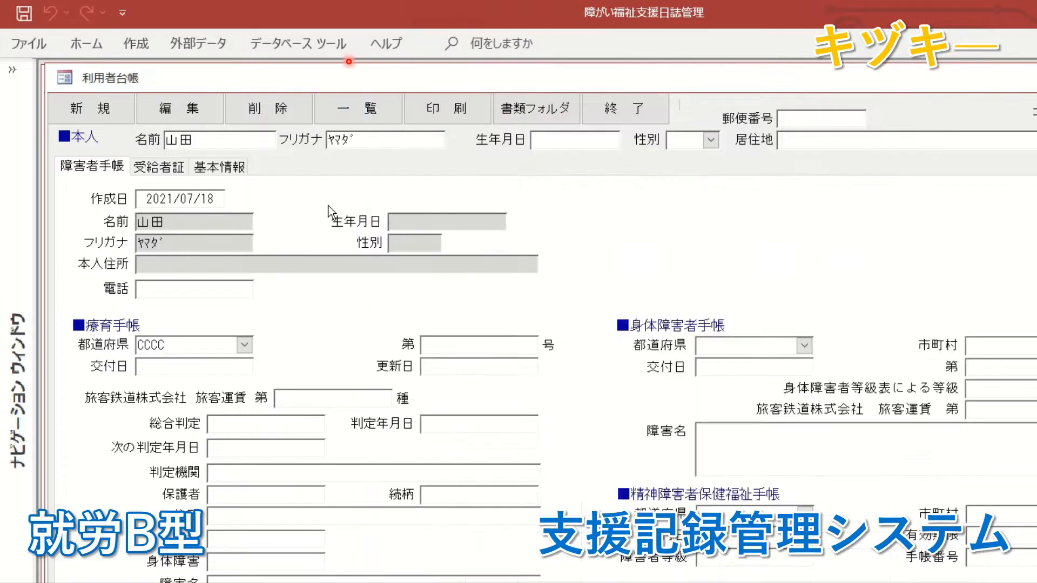
# Leave the user ledger, open the 支援計画 ledger and select the user with code 1
pyautogui.click(623, 114)
pyautogui.click(208, 300)
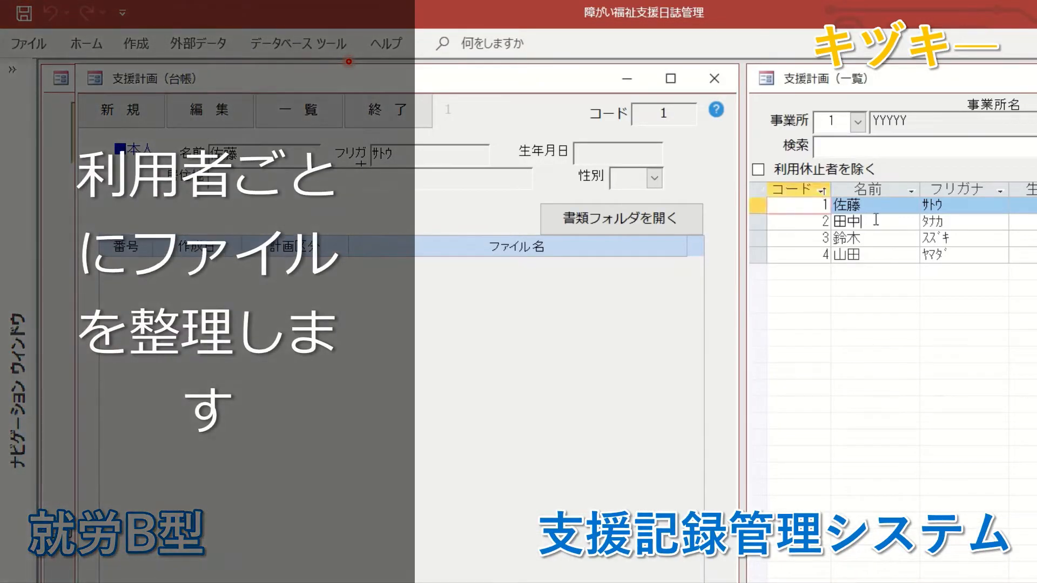
pyautogui.click(883, 238)
pyautogui.click(883, 254)
pyautogui.click(881, 241)
pyautogui.press('Up')
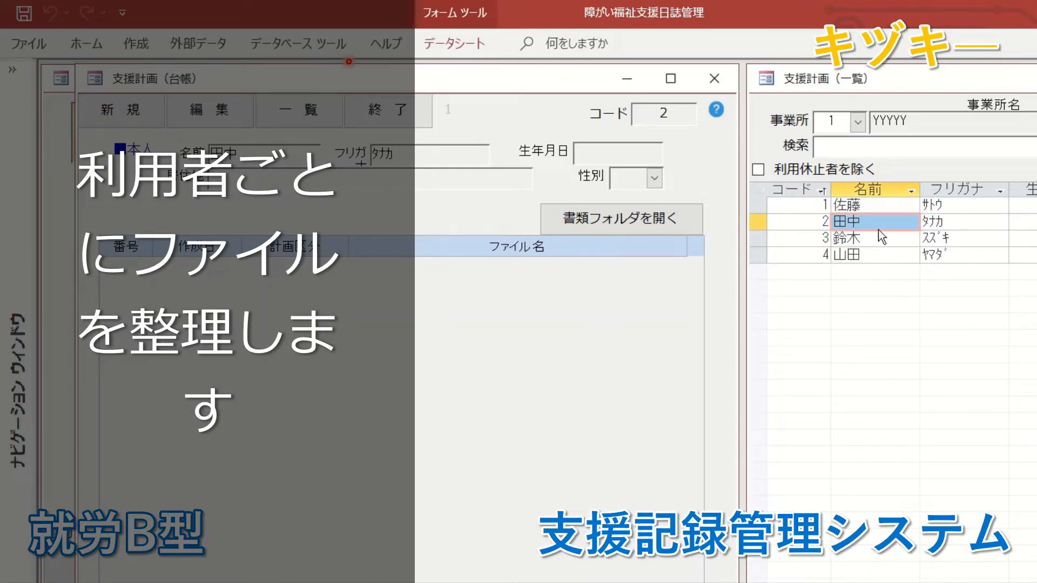
pyautogui.click(863, 206)
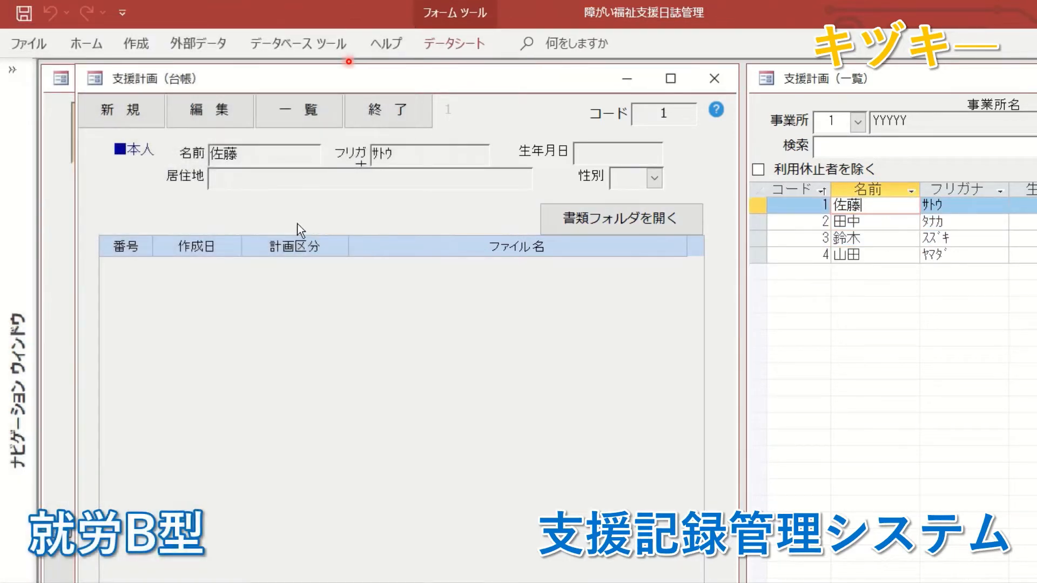
# Open the document folder of the code 1 user and paste the copied Excel files into it
pyautogui.click(594, 222)
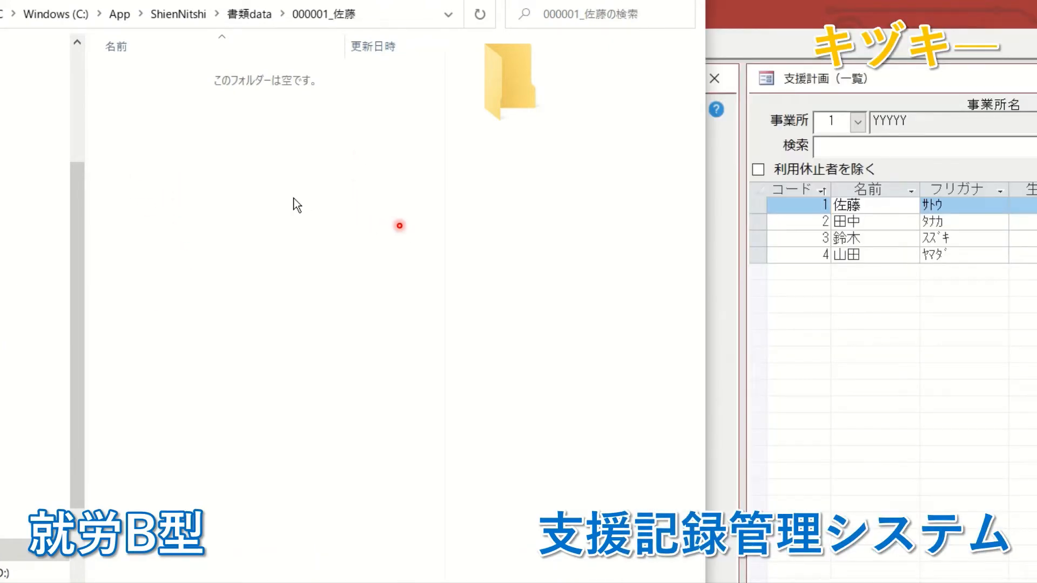
pyautogui.rightClick(291, 198)
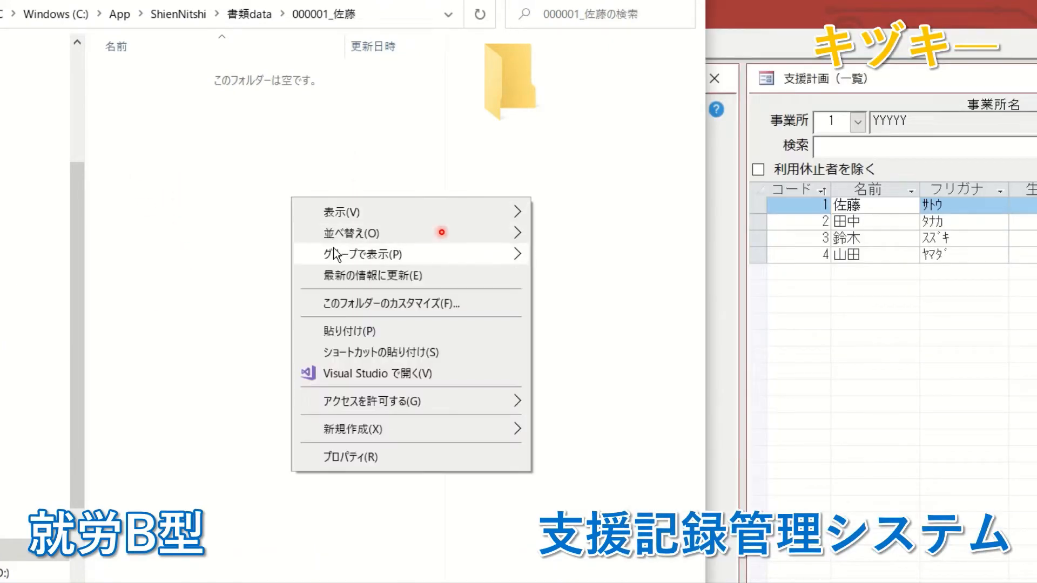
pyautogui.click(364, 335)
pyautogui.click(270, 416)
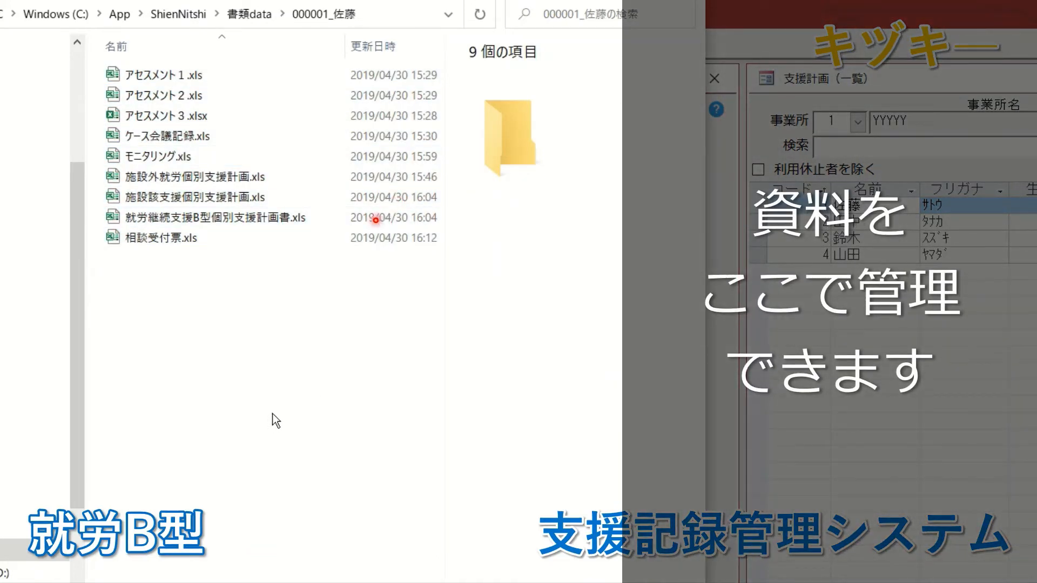
# Select the code 2 user, open that user's document folder and paste the copied Excel files into it
pyautogui.click(766, 323)
pyautogui.click(851, 223)
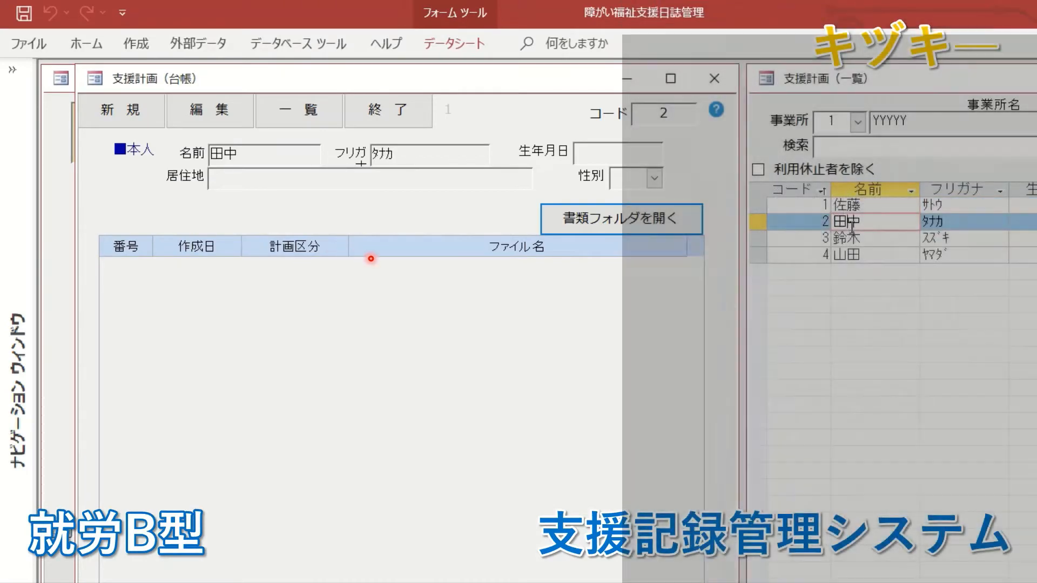
pyautogui.click(630, 231)
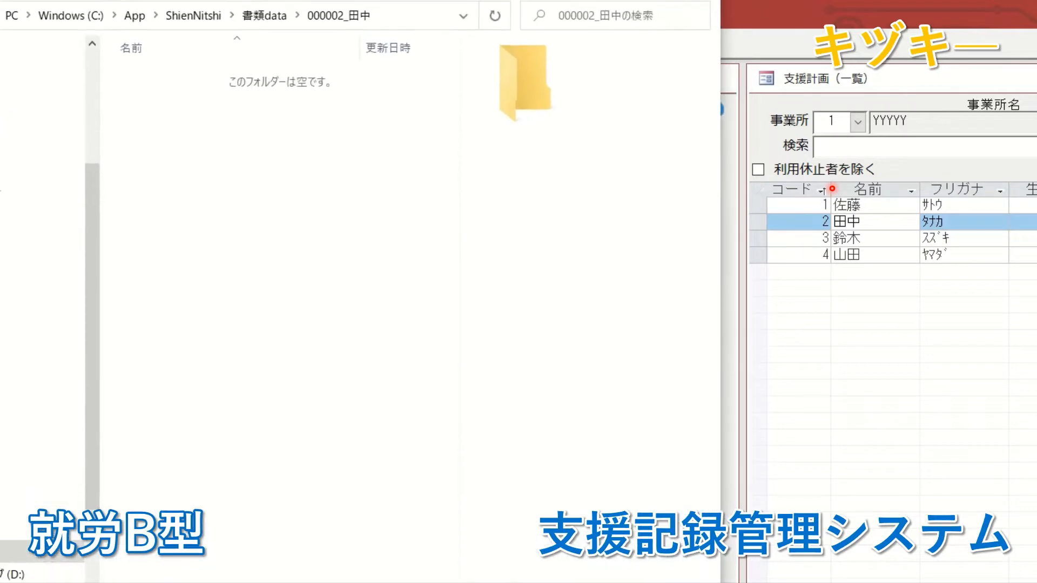
pyautogui.rightClick(225, 169)
pyautogui.click(276, 292)
pyautogui.click(334, 294)
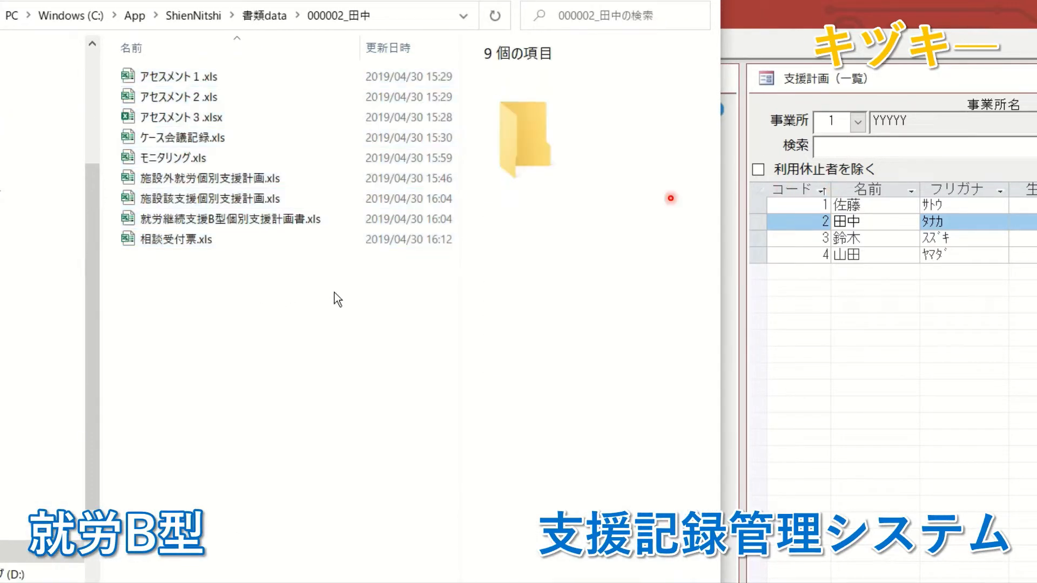
# Select the code 3 user, open that user's document folder and paste the copied Excel files into it
pyautogui.click(877, 237)
pyautogui.click(676, 218)
pyautogui.rightClick(298, 247)
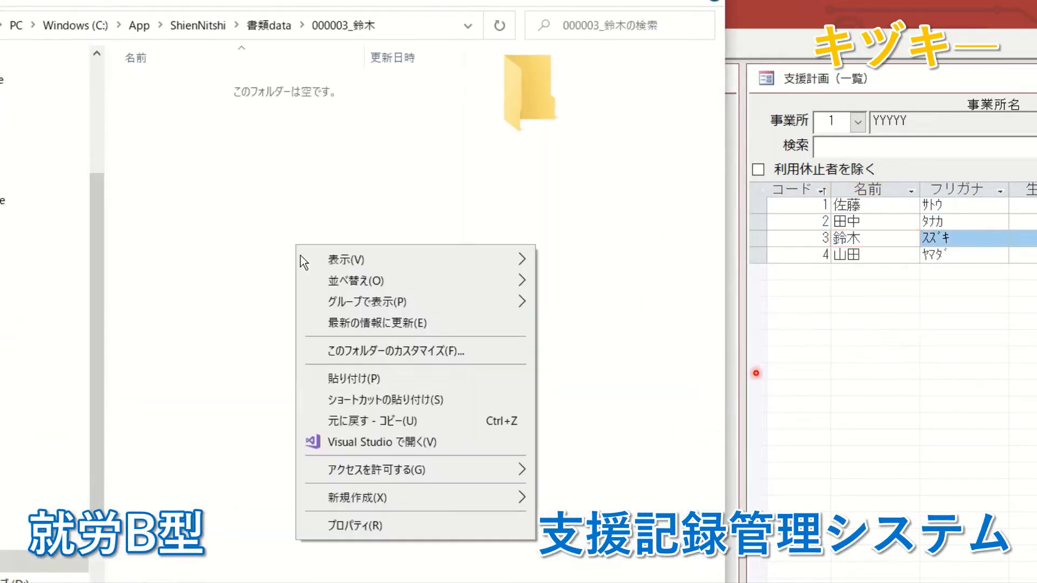
pyautogui.click(342, 370)
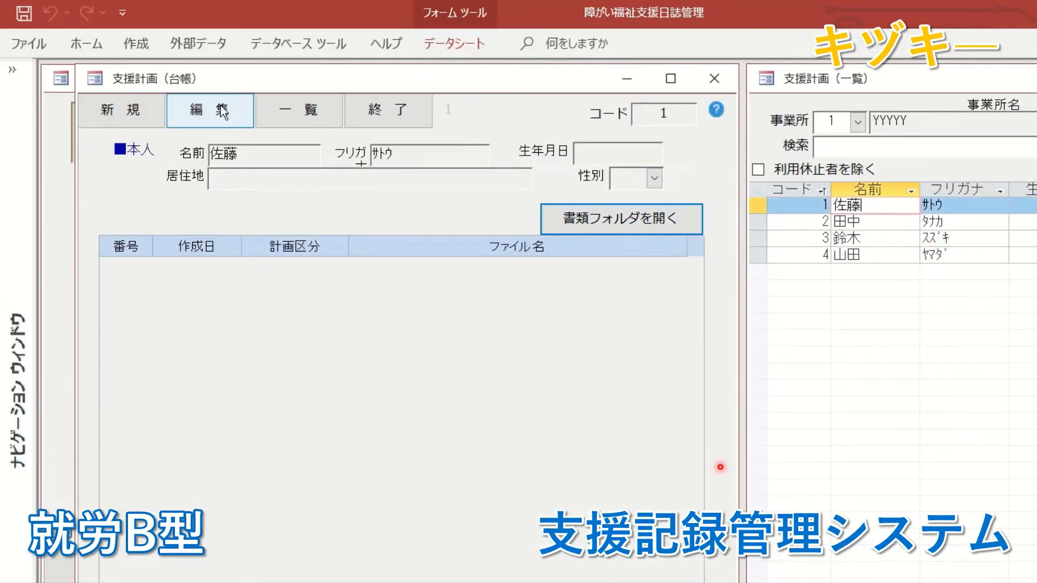
# Add a support plan row for the code 1 user with 作成日 2021/07/20, 計画区分 xxxx and ファイル名 yyyyyyy
pyautogui.click(222, 112)
pyautogui.click(250, 265)
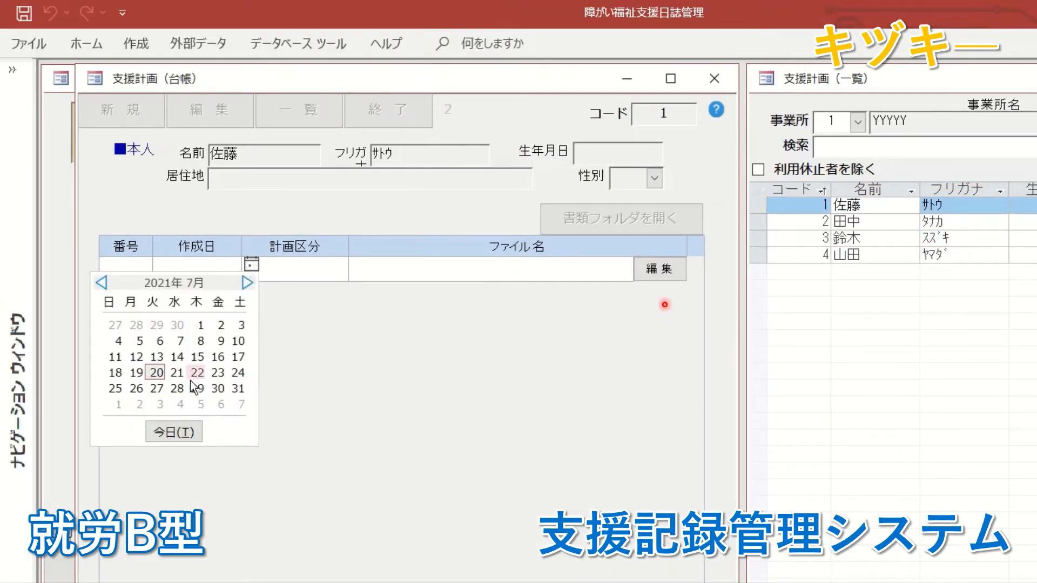
pyautogui.click(183, 439)
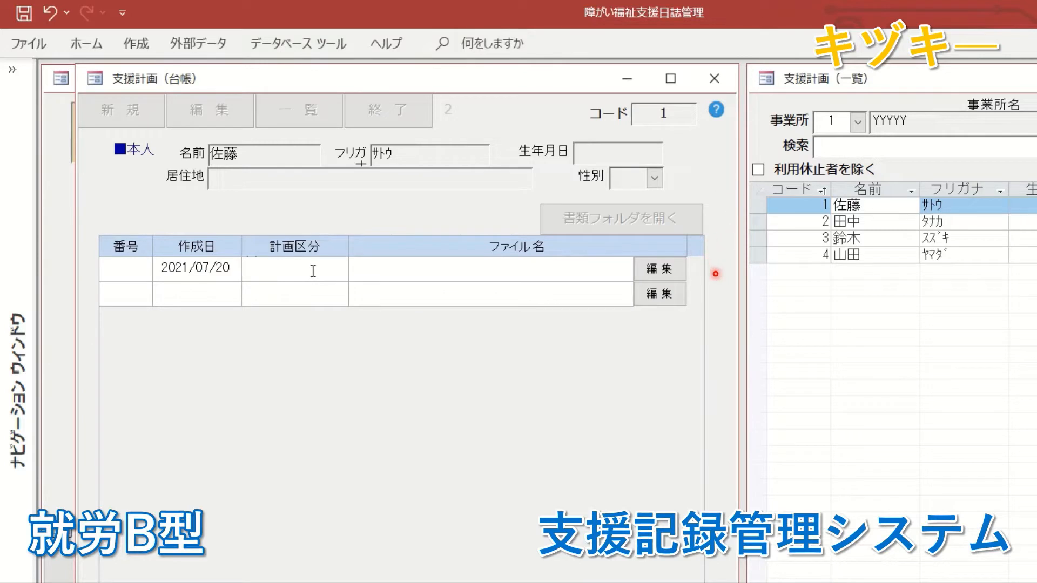
pyautogui.write('xxxx')
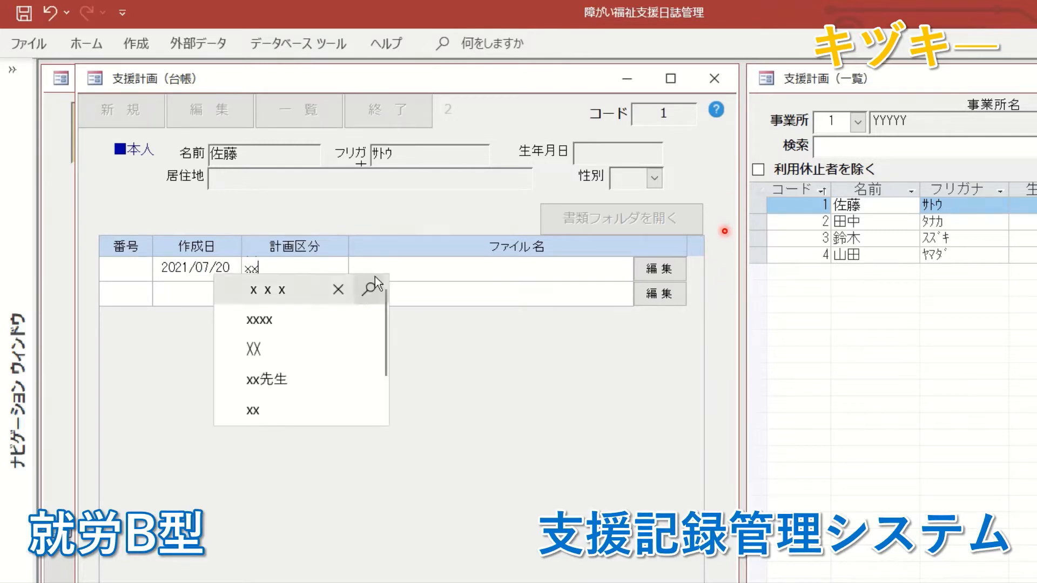
pyautogui.click(432, 276)
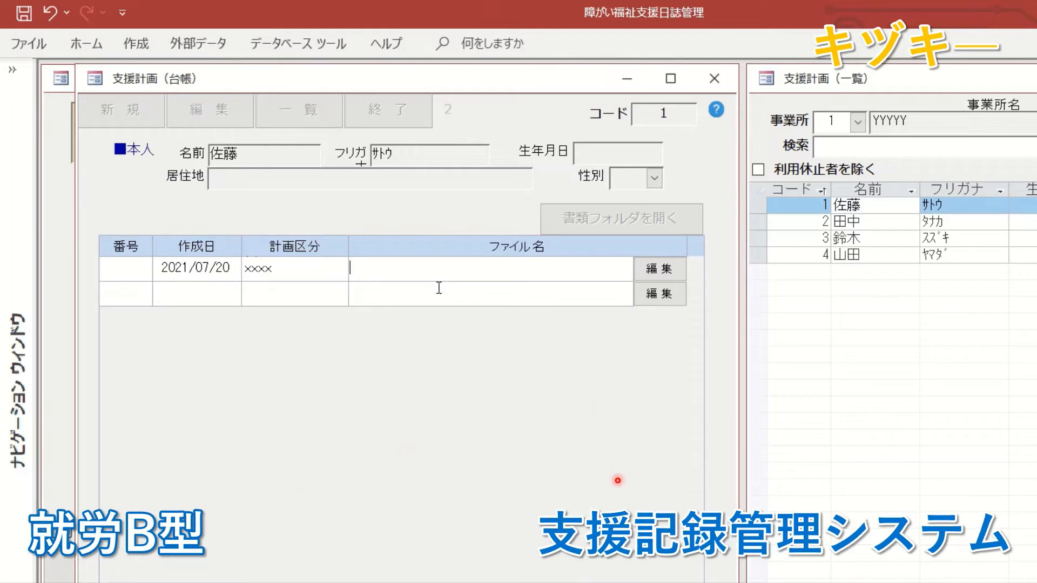
pyautogui.write('yyyyyyy')
# Edit the new plan row's document entry and assign アセスメント１.xls from the user's folder as its file
pyautogui.click(660, 275)
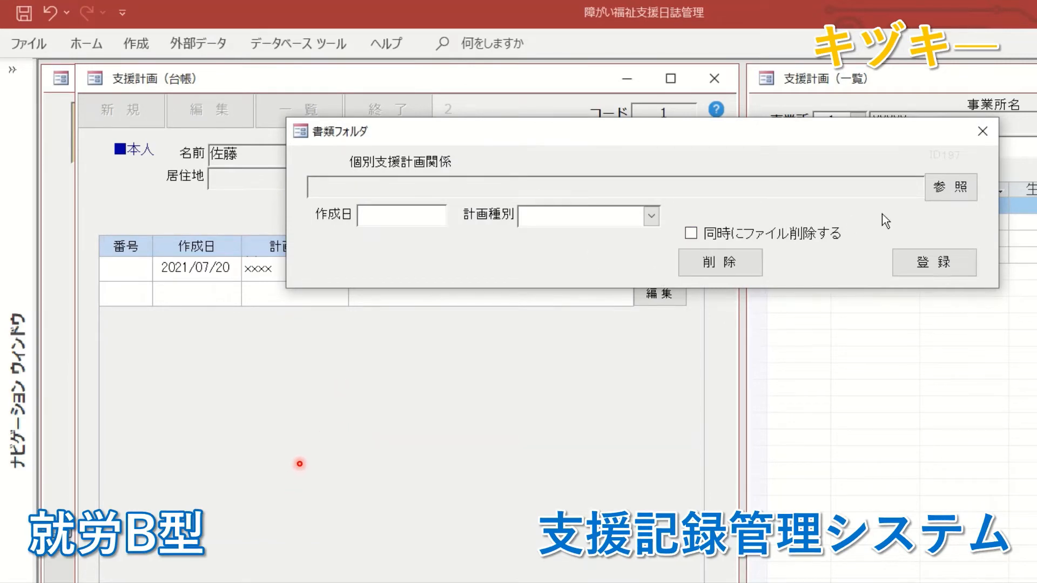
pyautogui.click(938, 197)
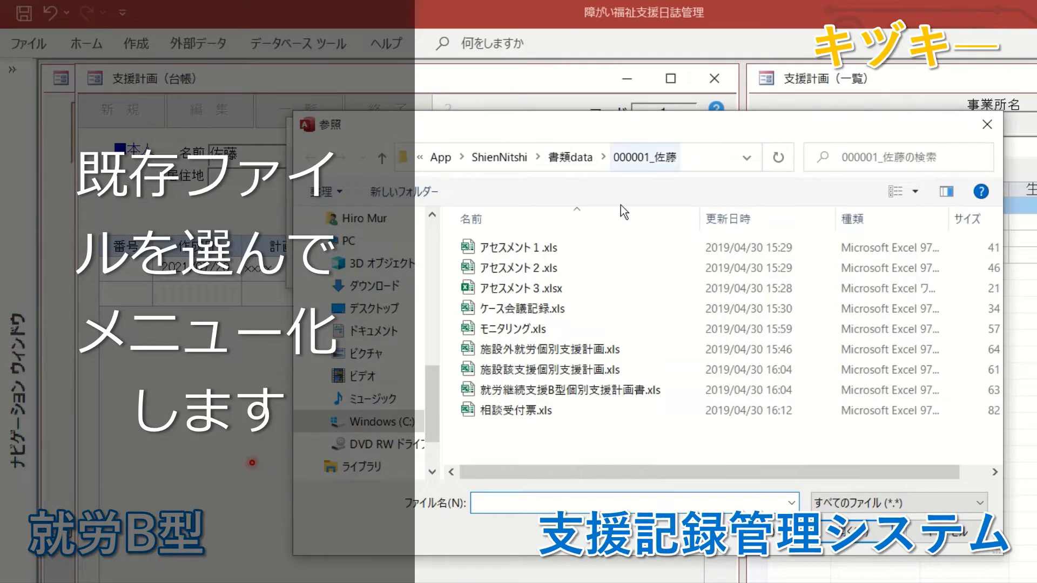
pyautogui.click(577, 249)
pyautogui.click(871, 547)
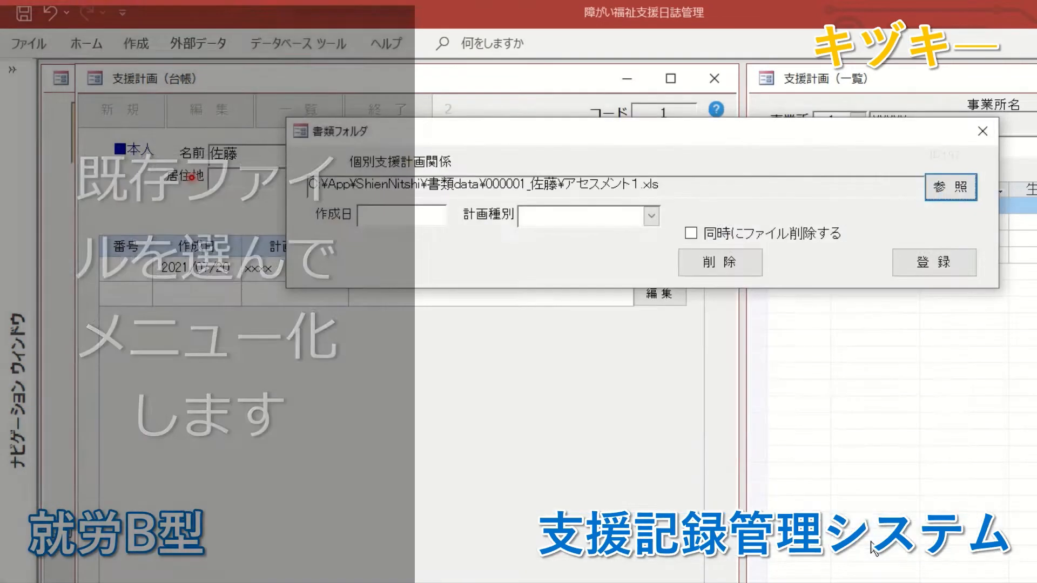
# Set the 作成日 of the 書類フォルダ entry to 2021/07/20
pyautogui.click(428, 217)
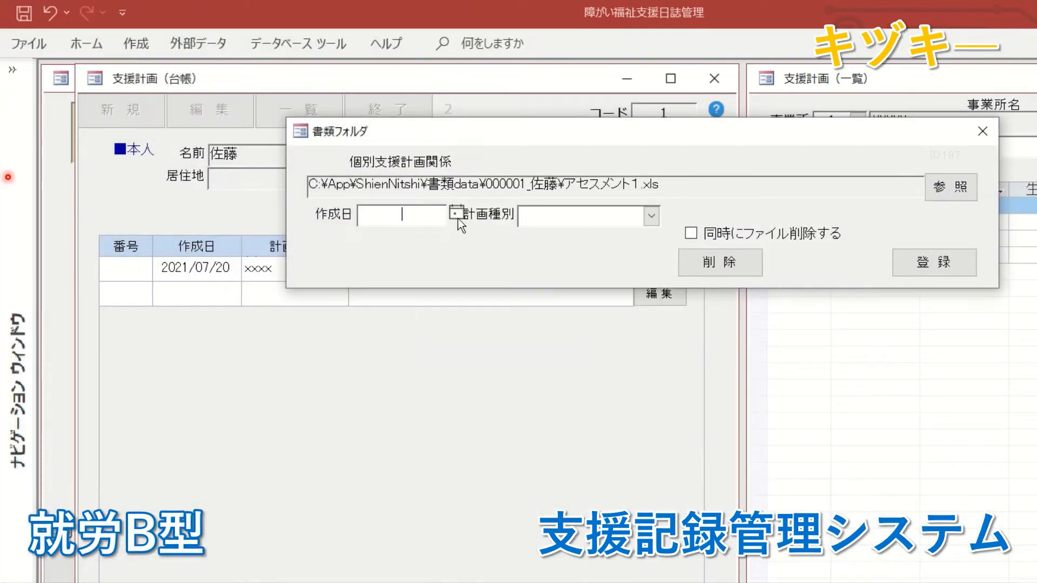
pyautogui.click(457, 214)
pyautogui.click(385, 378)
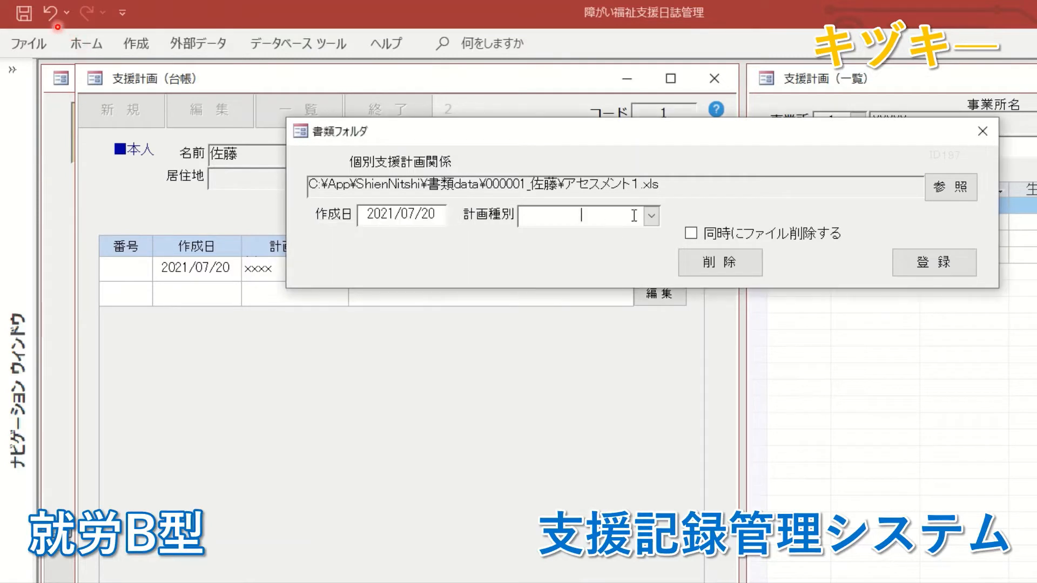
# Try to register the document entry with 相談受付票 as its 計画種別
pyautogui.click(652, 217)
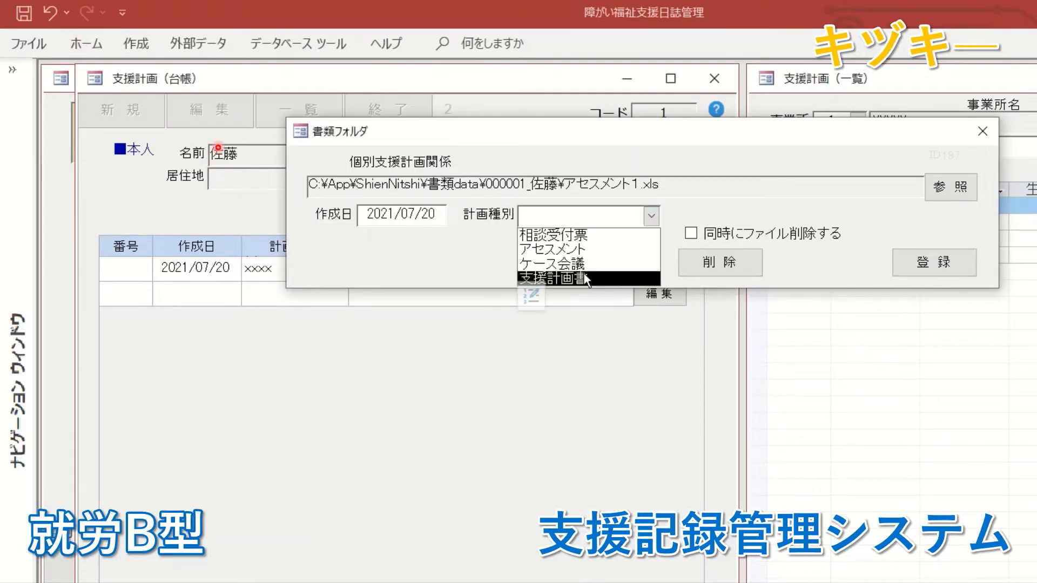
pyautogui.click(600, 236)
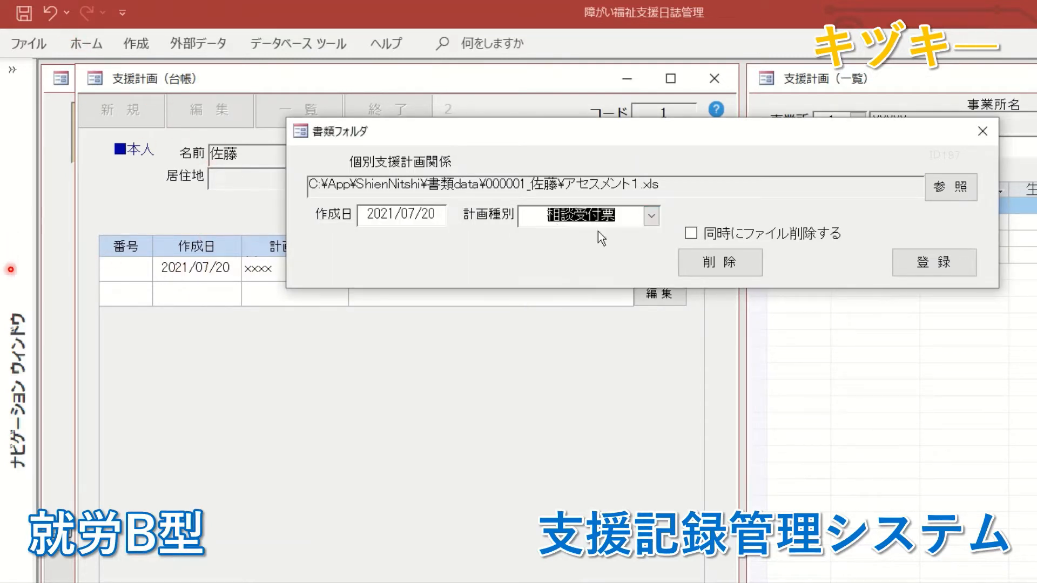
pyautogui.click(943, 264)
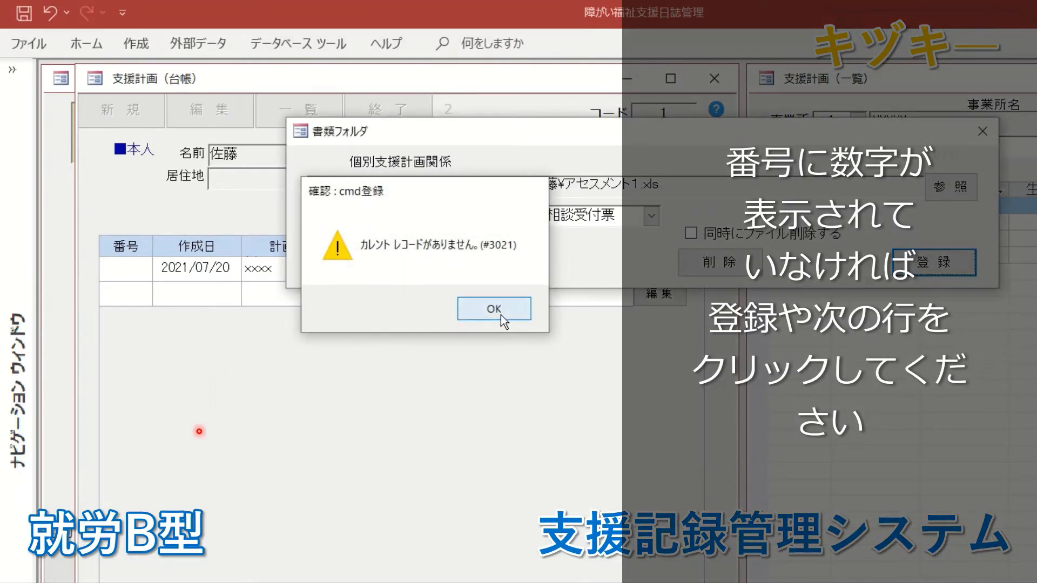
pyautogui.click(500, 314)
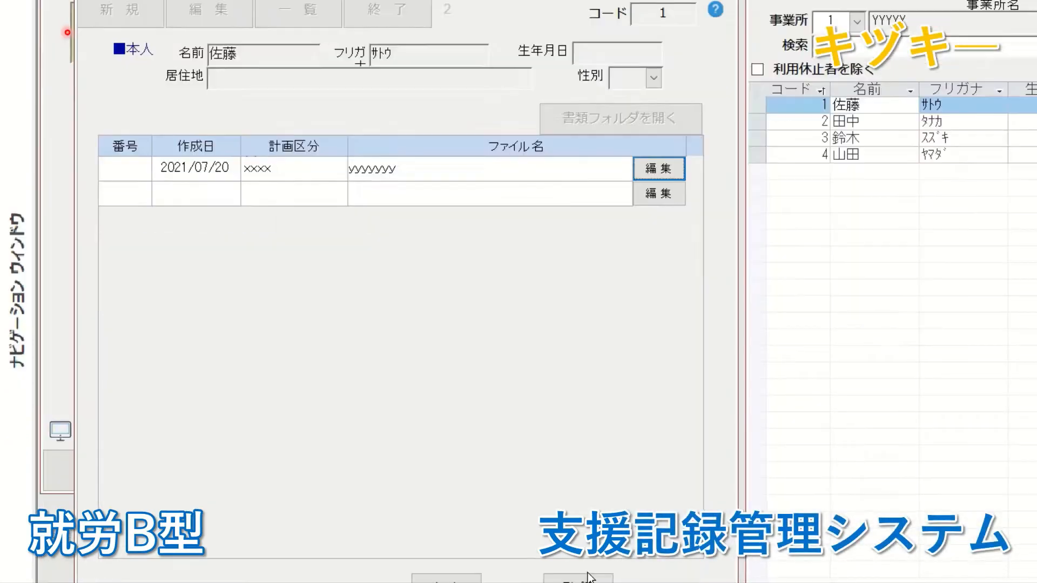
# Register the code 1 user's new support plan row, and select the code 2 user in the list
pyautogui.click(578, 579)
pyautogui.click(399, 312)
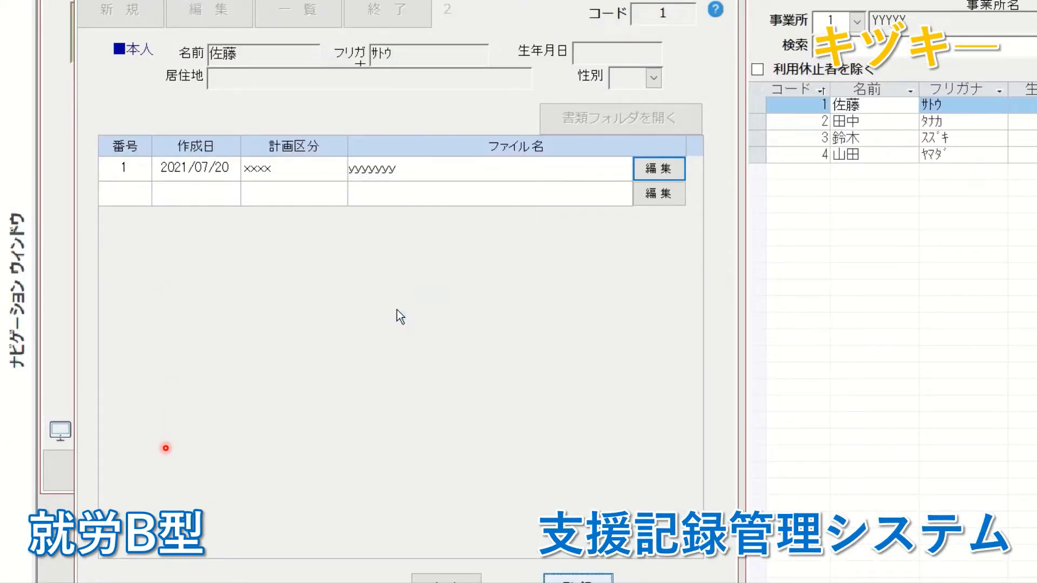
pyautogui.click(876, 128)
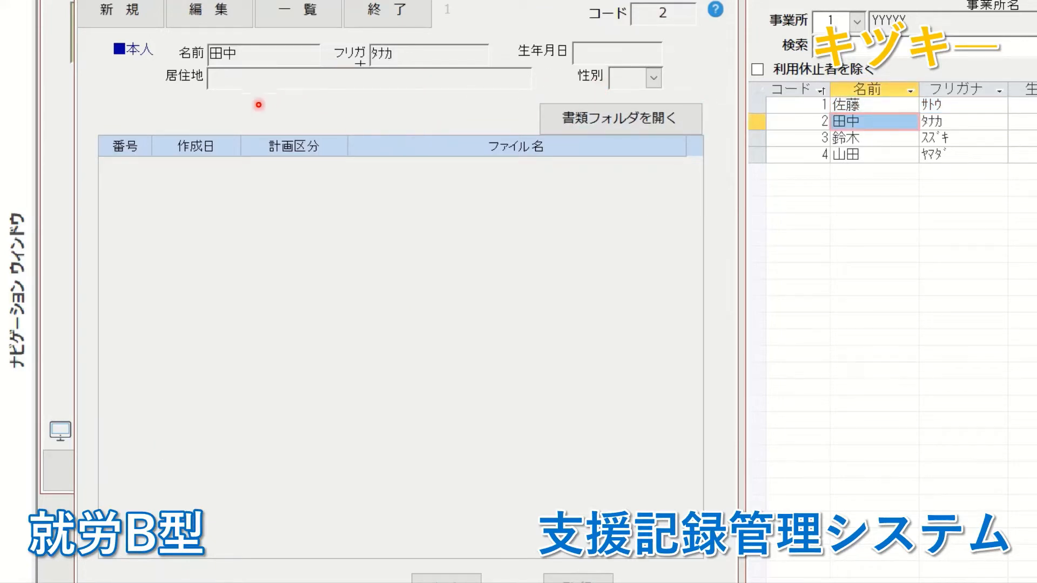
# Open 個別支援計画関係 and look through the support plan entries of the users in the list
pyautogui.click(122, 125)
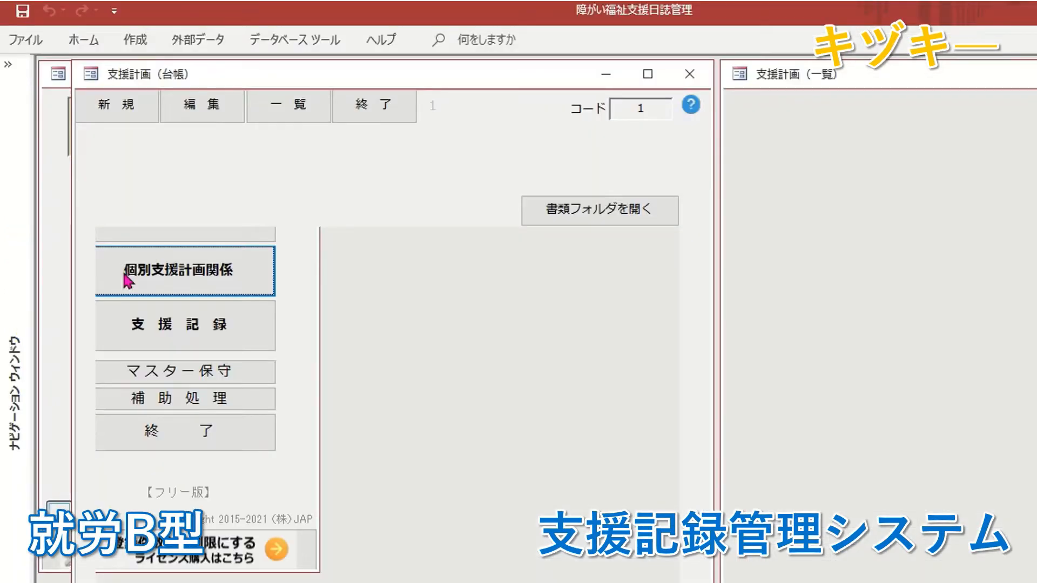
pyautogui.click(127, 280)
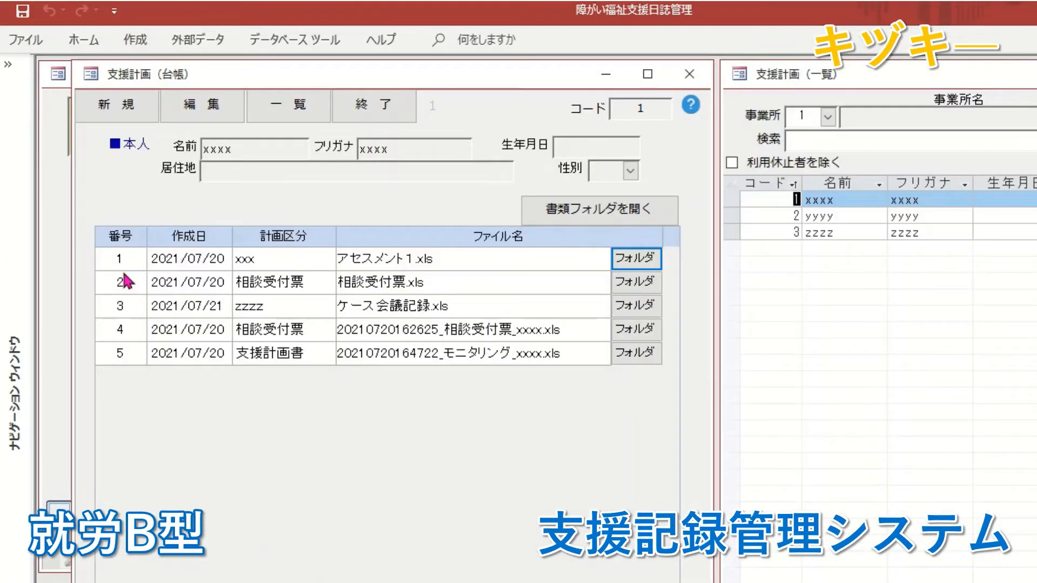
pyautogui.click(839, 216)
pyautogui.click(837, 233)
pyautogui.click(829, 216)
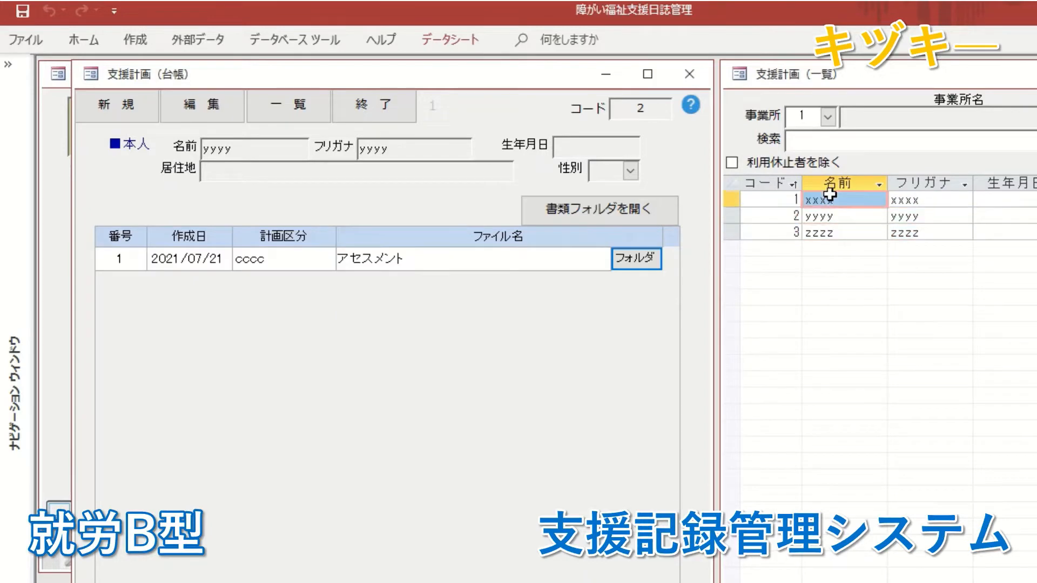
pyautogui.click(831, 200)
# Create a new file for the code 3 user from the ケース会議記録.xls template with 計画種別 ケース会議
pyautogui.click(828, 234)
pyautogui.click(112, 104)
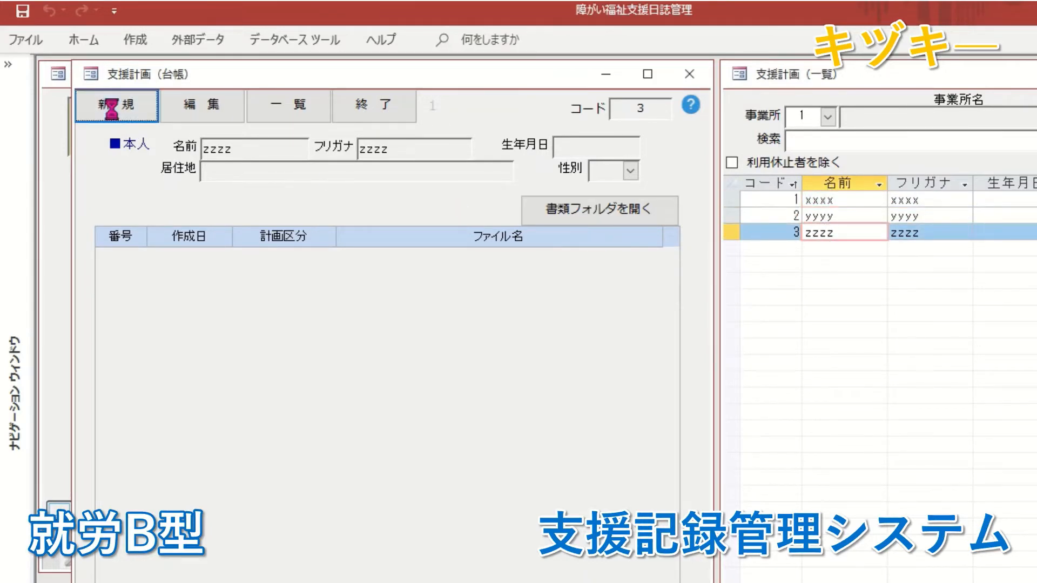
pyautogui.click(525, 188)
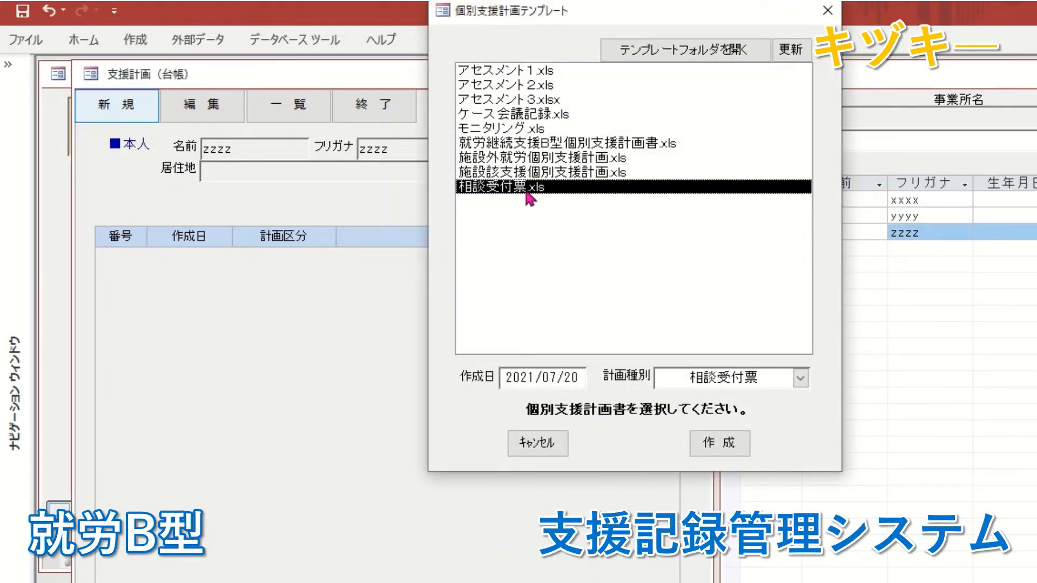
pyautogui.click(511, 116)
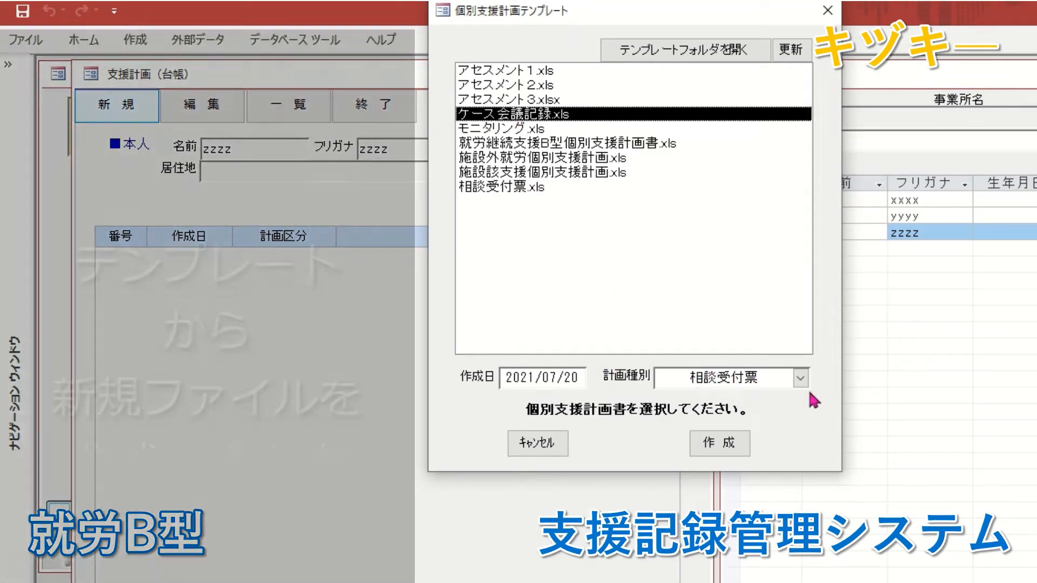
pyautogui.click(800, 378)
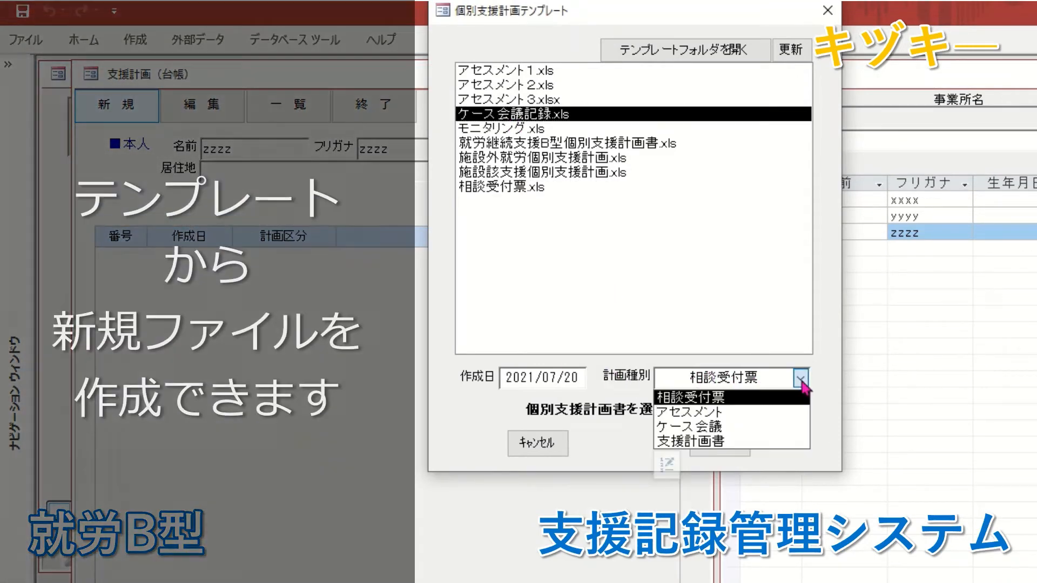
pyautogui.click(756, 427)
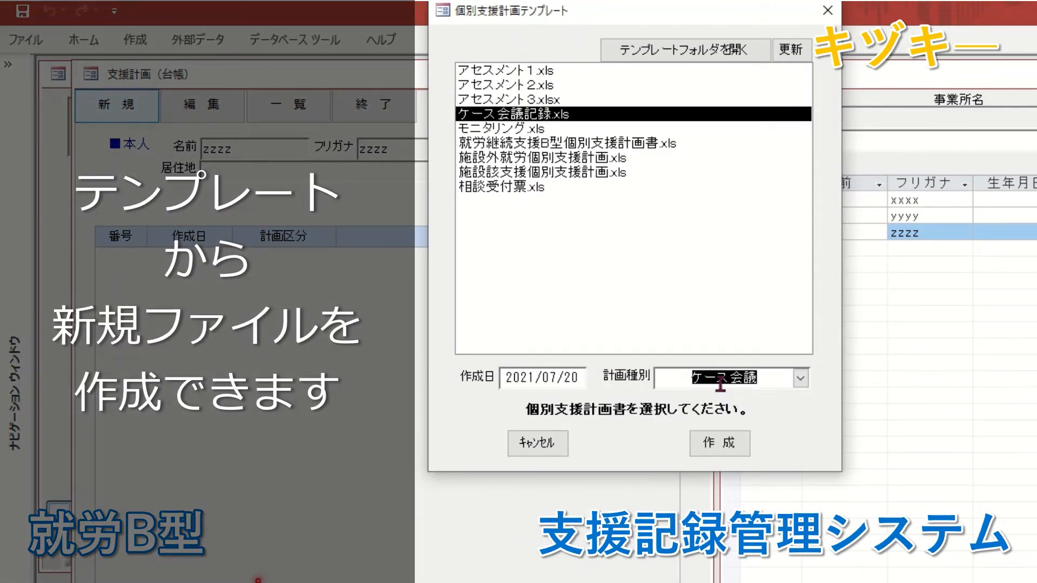
pyautogui.click(722, 445)
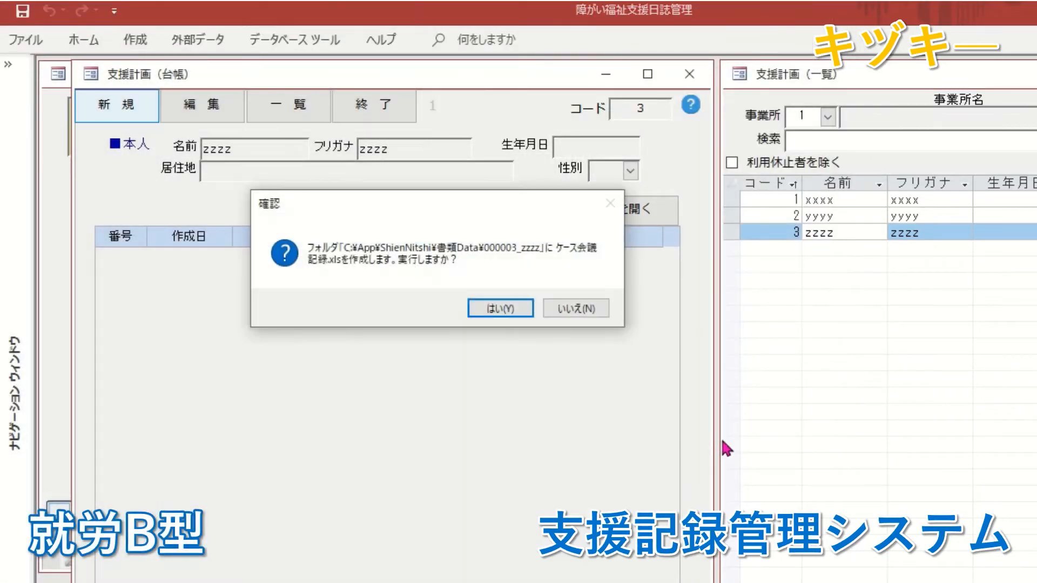
pyautogui.click(502, 307)
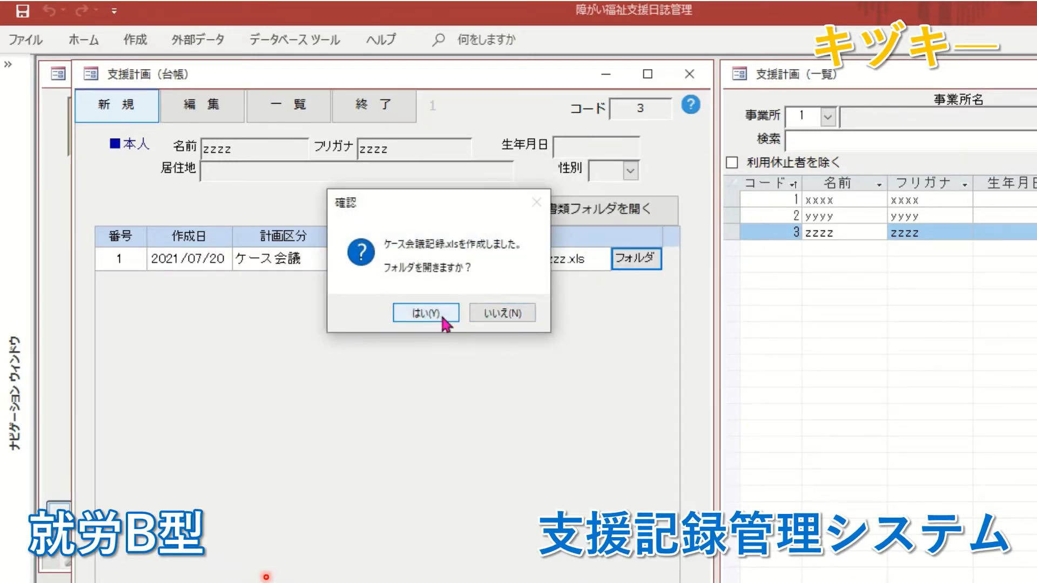
# Examine the created ケース会議記録 workbook in the code 3 user's document folder, and check the folder link of its plan row
pyautogui.click(439, 311)
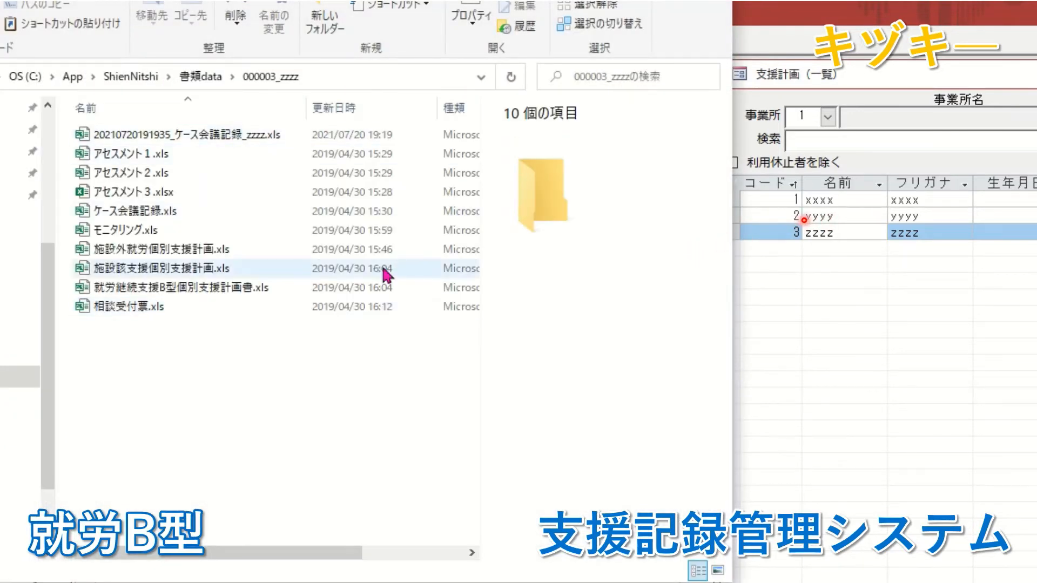
pyautogui.click(130, 154)
pyautogui.click(142, 136)
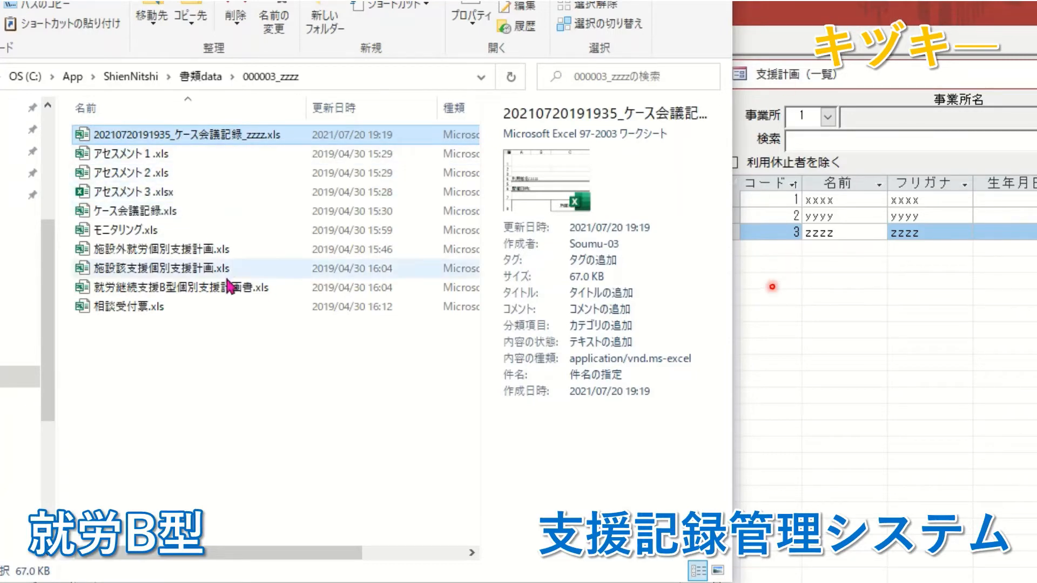
pyautogui.doubleClick(186, 140)
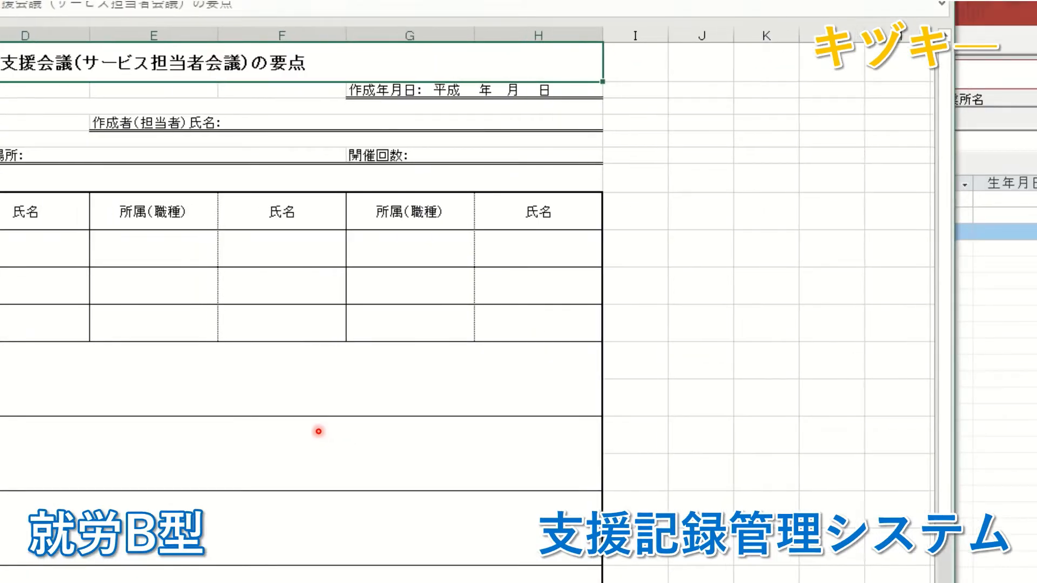
pyautogui.hotkey('alt', 'F4')
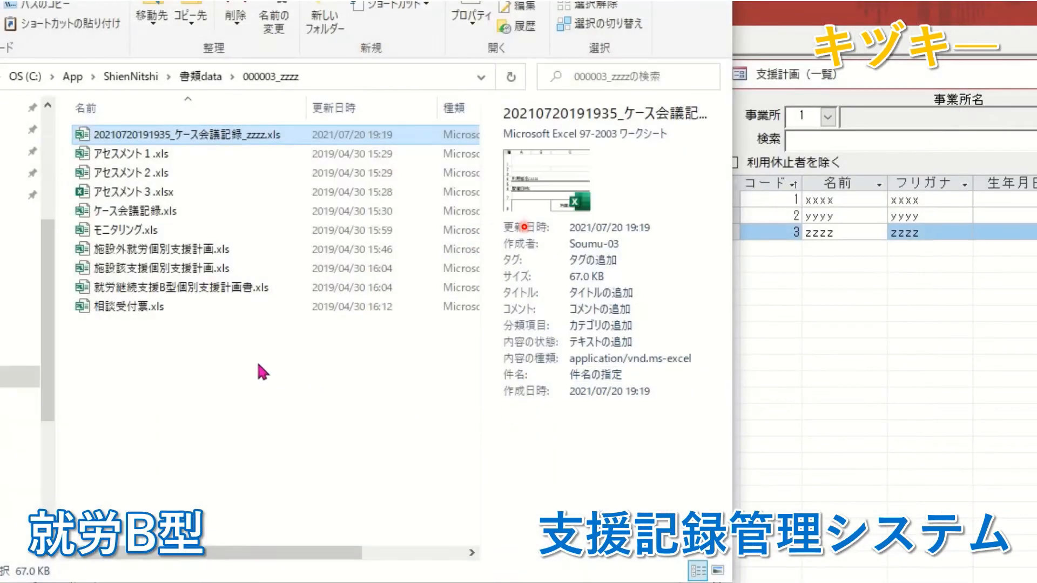
pyautogui.hotkey('alt', 'F4')
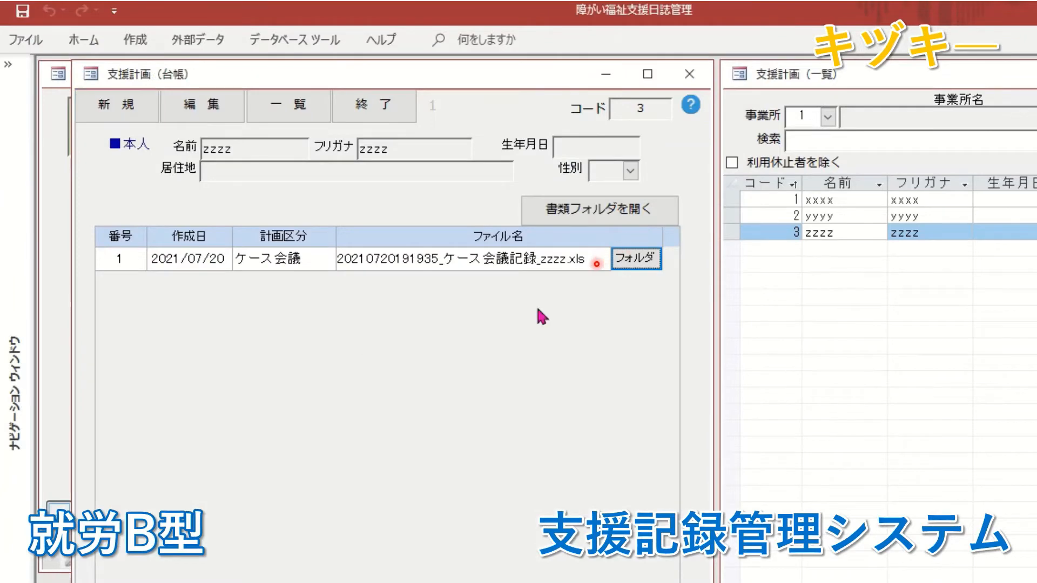
pyautogui.click(641, 268)
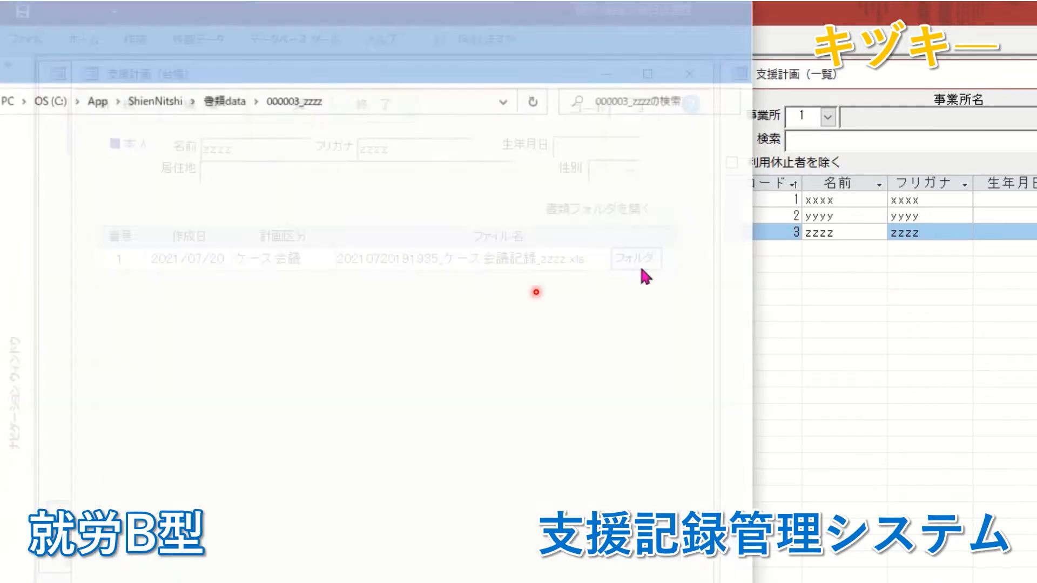
pyautogui.hotkey('alt', 'F4')
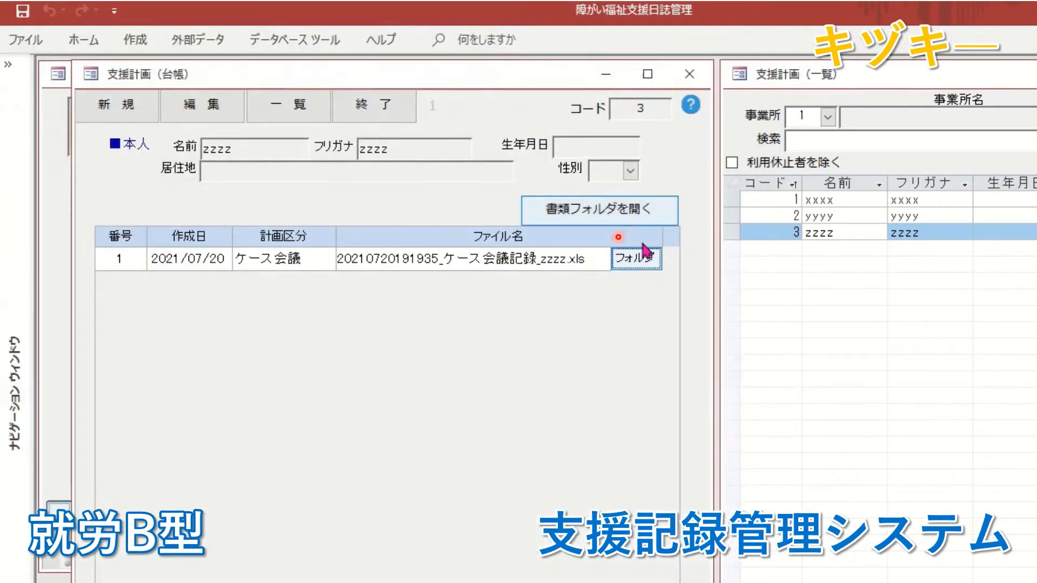
# Start editing the code 3 user's support plan and add a row with 作成日 2021/07/21
pyautogui.click(199, 119)
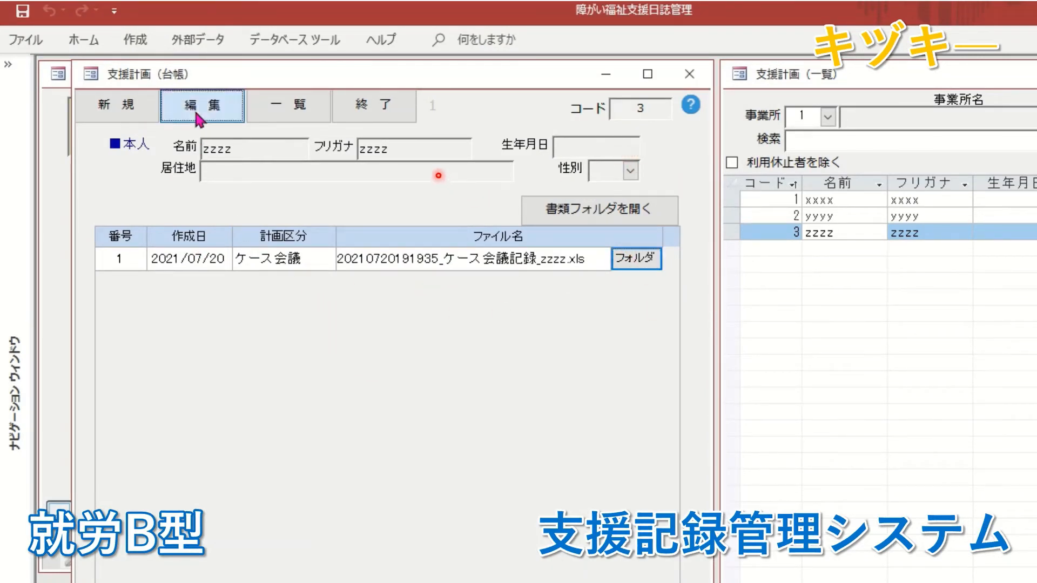
pyautogui.click(229, 284)
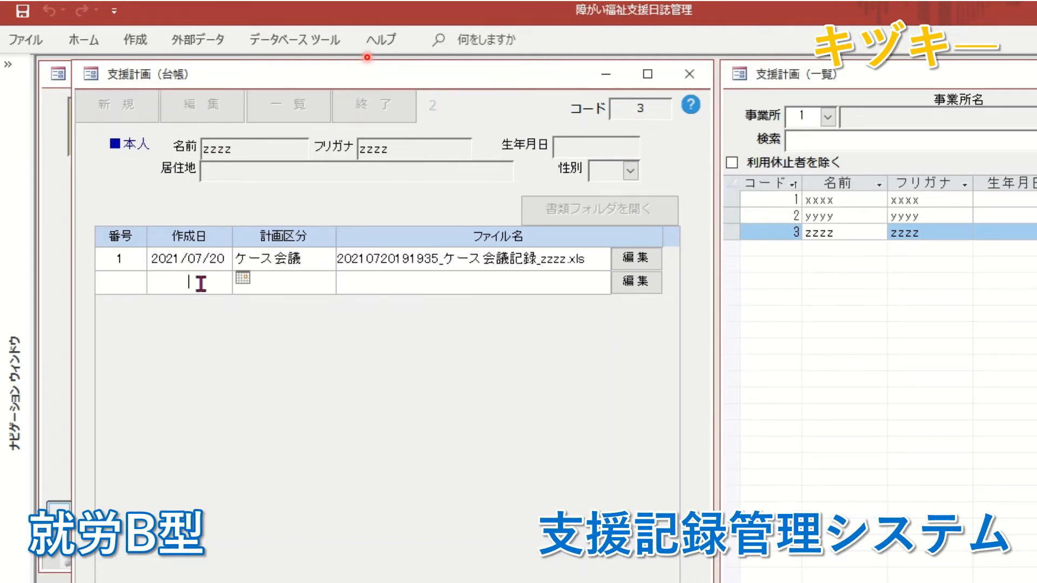
pyautogui.click(242, 278)
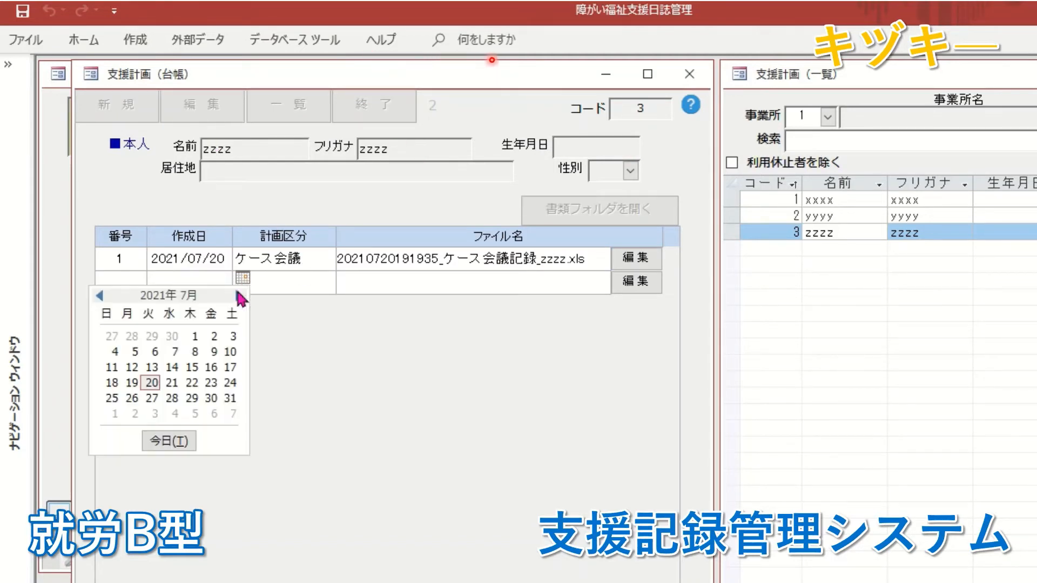
pyautogui.click(172, 383)
pyautogui.click(288, 276)
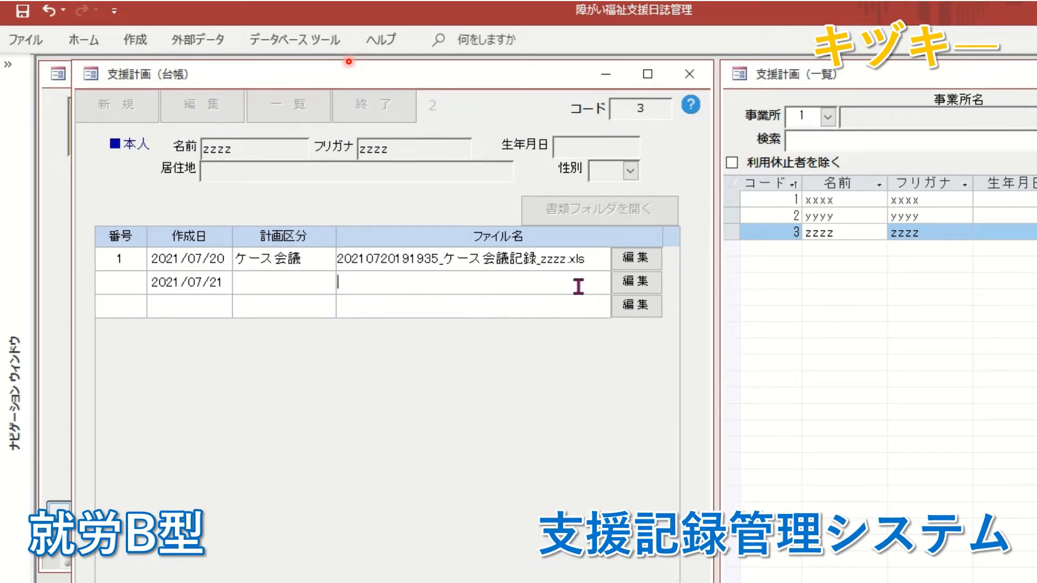
# Link アセスメント１.xls to the new row with 計画種別 アセスメント, and register the document entry and the plan
pyautogui.click(643, 283)
pyautogui.click(392, 280)
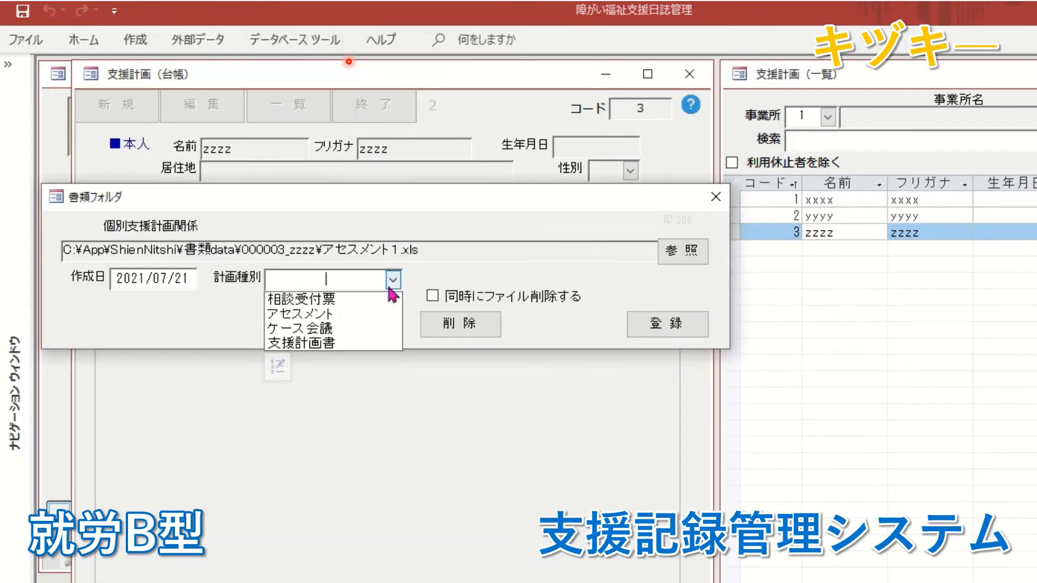
pyautogui.click(342, 314)
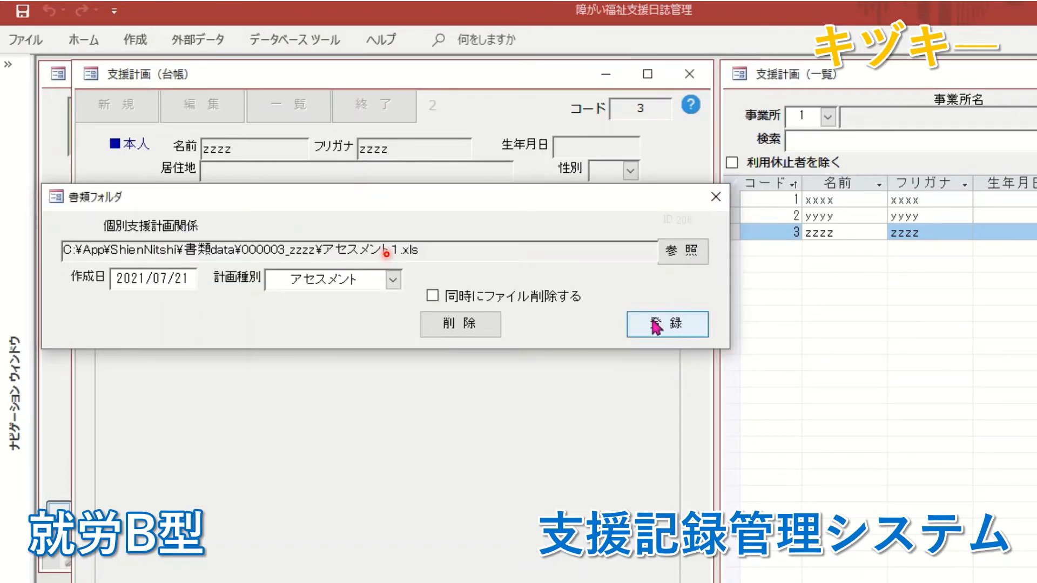
pyautogui.click(656, 326)
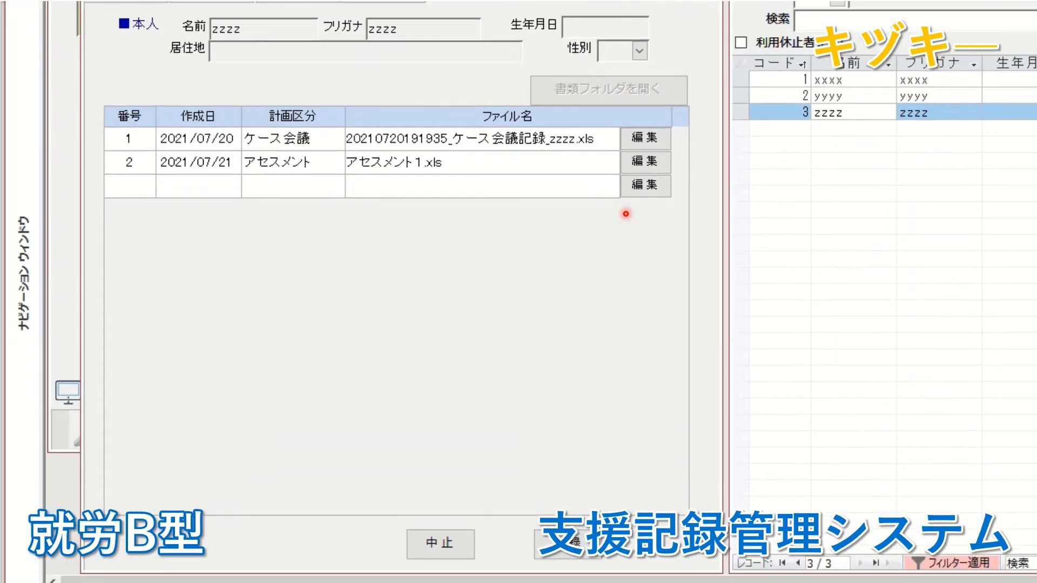
pyautogui.click(567, 542)
pyautogui.click(411, 313)
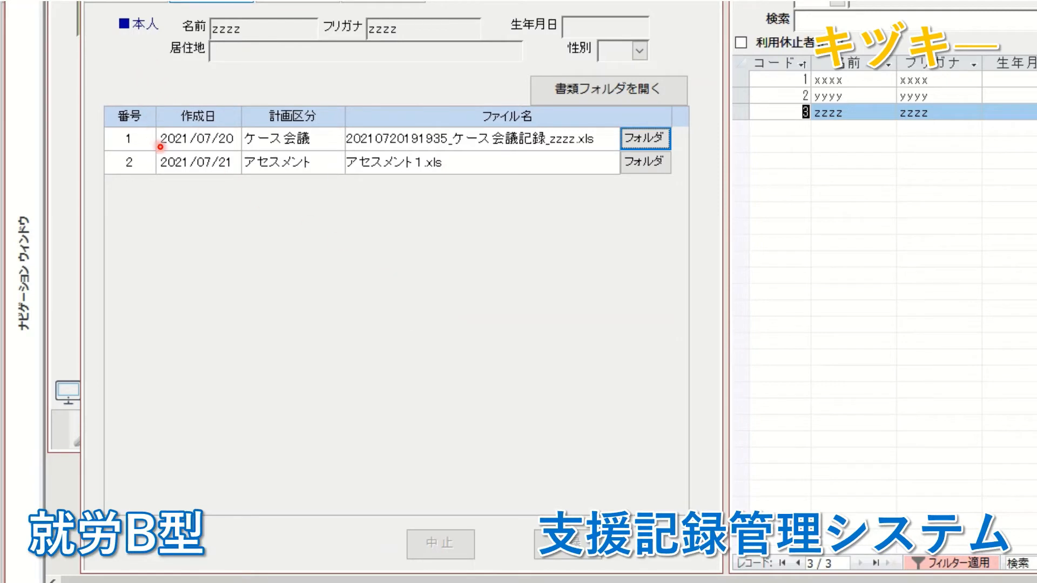
# Reopen the code 3 user's plan for editing and view the アセスメント row's document entry
pyautogui.click(160, 144)
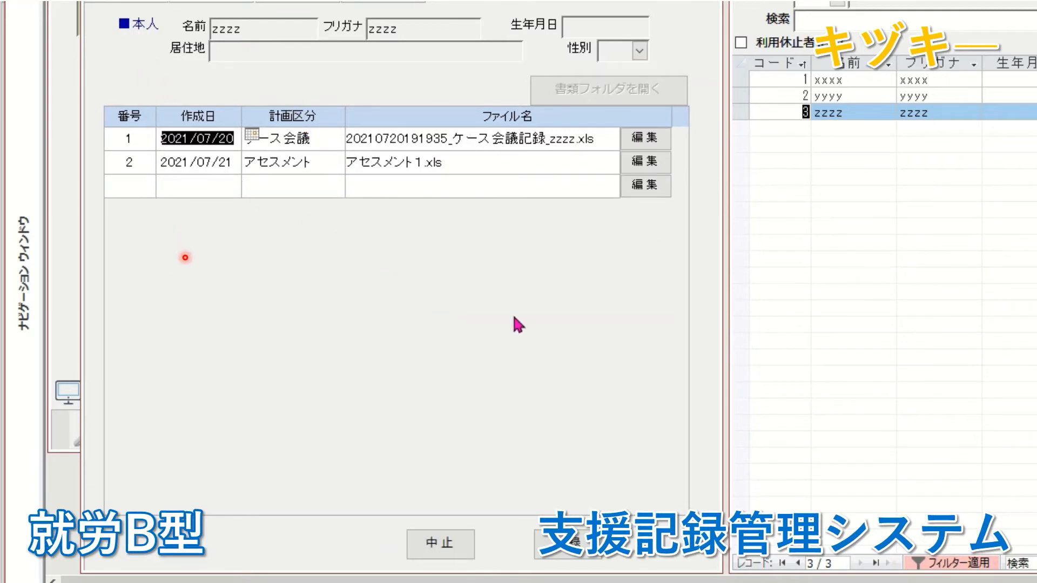
pyautogui.click(643, 170)
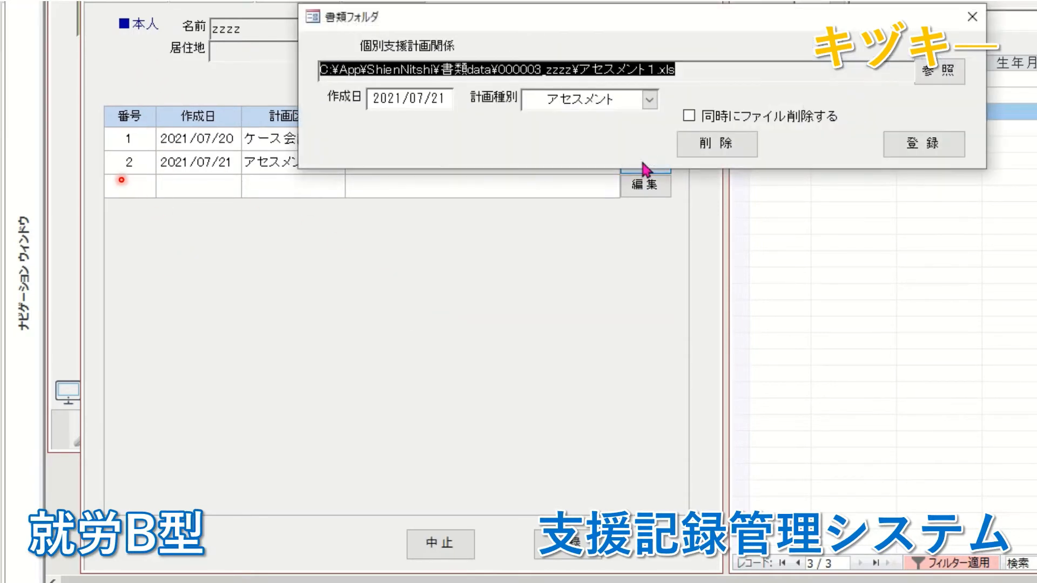
pyautogui.moveTo(647, 25); pyautogui.dragTo(595, 23)
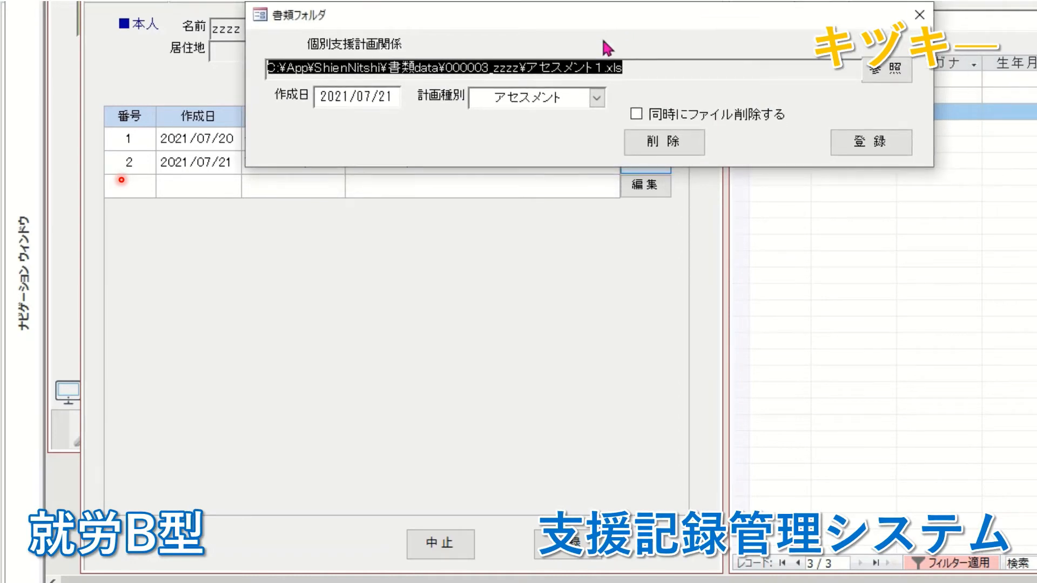
pyautogui.click(913, 17)
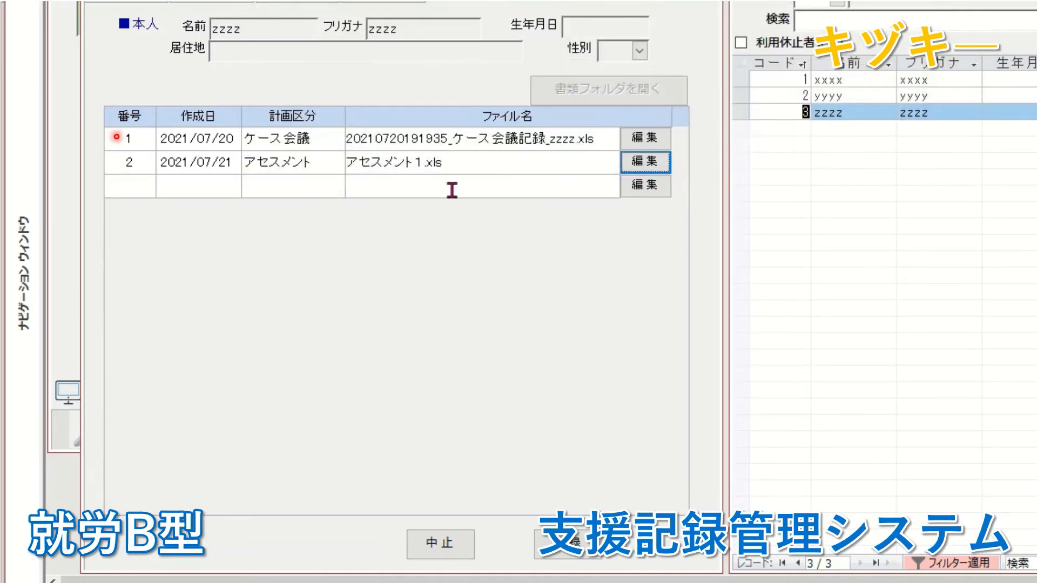
# Add a row with 作成日 2021/07/22 to the code 3 user's support plan
pyautogui.click(222, 185)
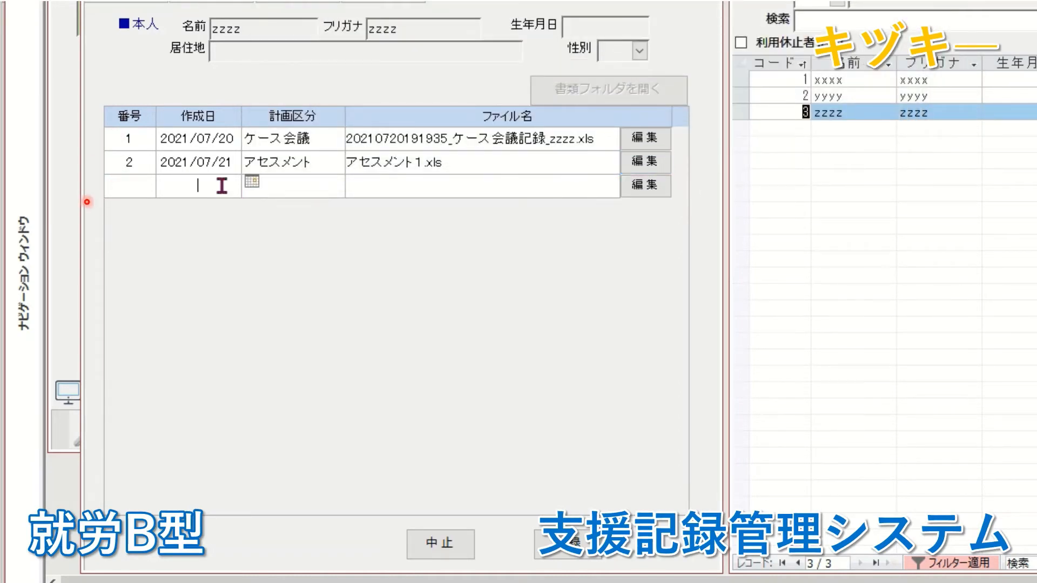
pyautogui.click(253, 183)
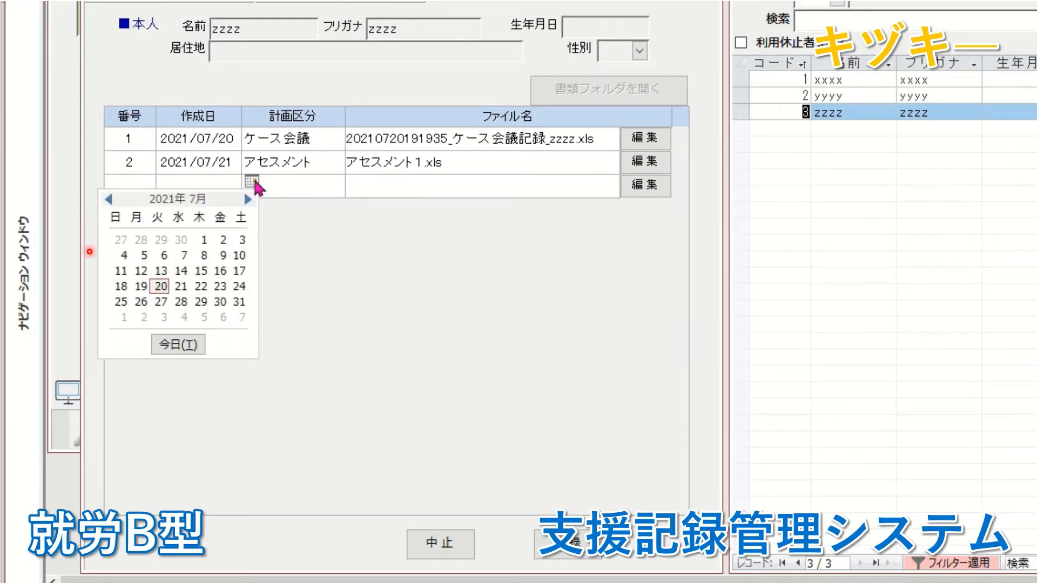
pyautogui.click(186, 296)
pyautogui.click(290, 190)
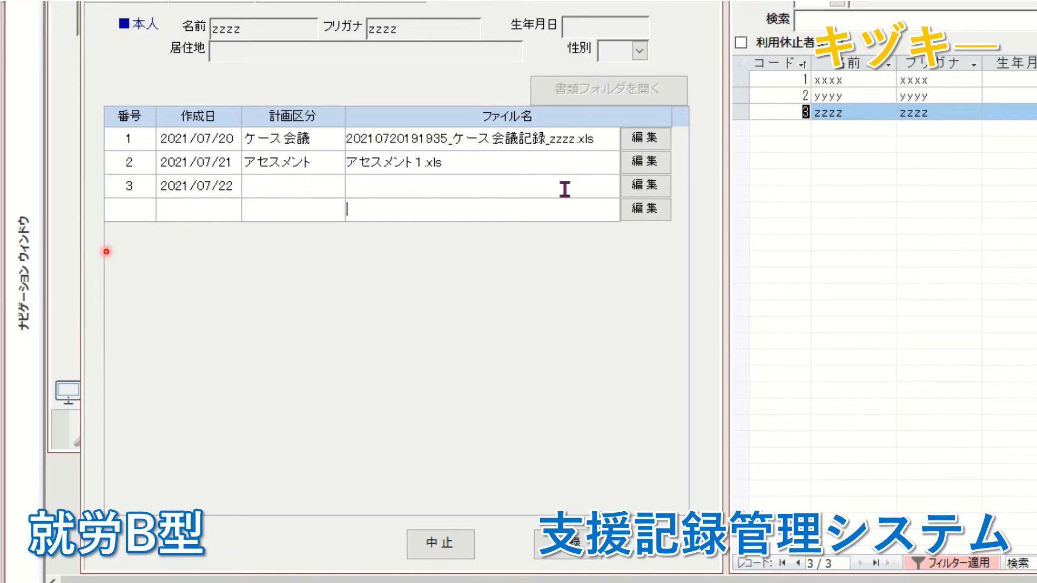
# Link 就労継続支援B型個別支援計画書.xls to the new row with 計画種別 支援計画書, and register the document entry and the plan
pyautogui.click(631, 192)
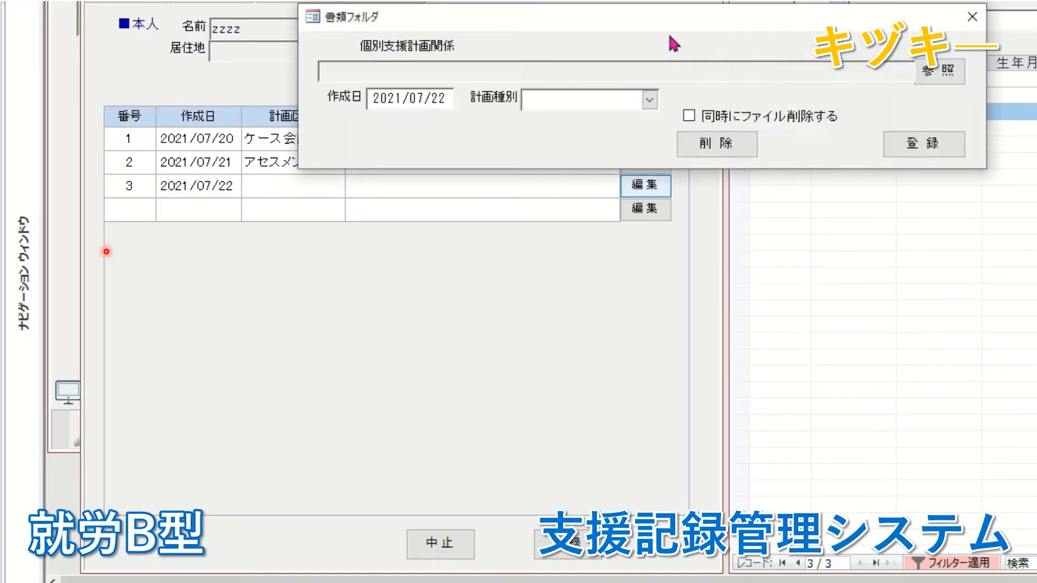
pyautogui.moveTo(663, 19); pyautogui.dragTo(648, 11)
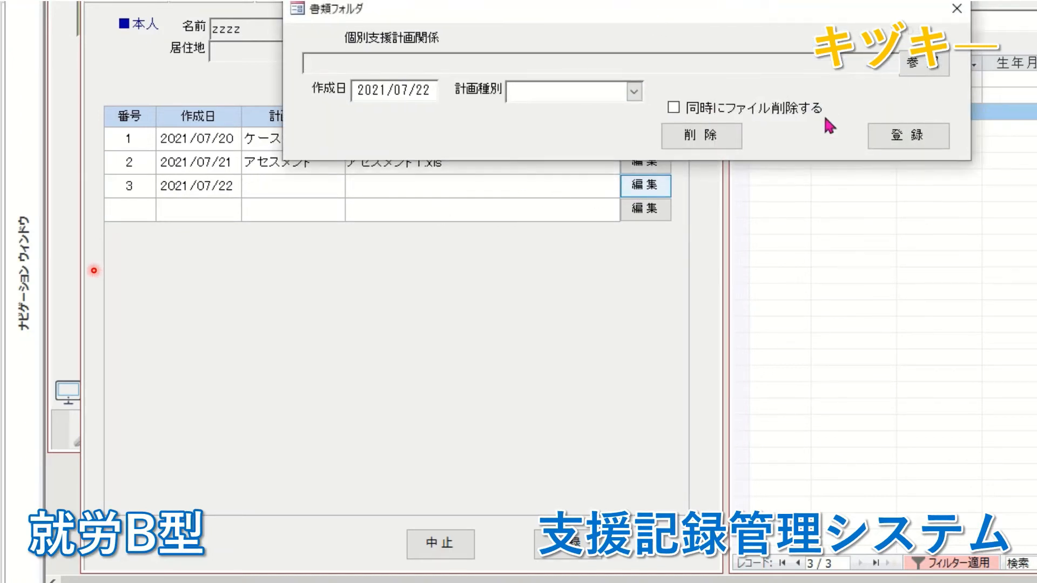
pyautogui.click(928, 66)
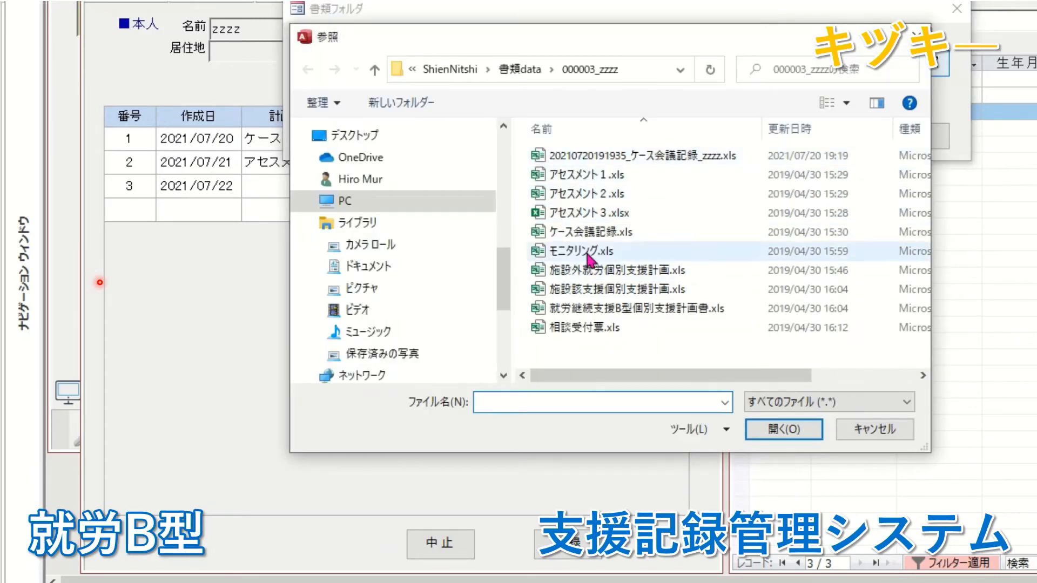
pyautogui.click(624, 309)
pyautogui.click(776, 428)
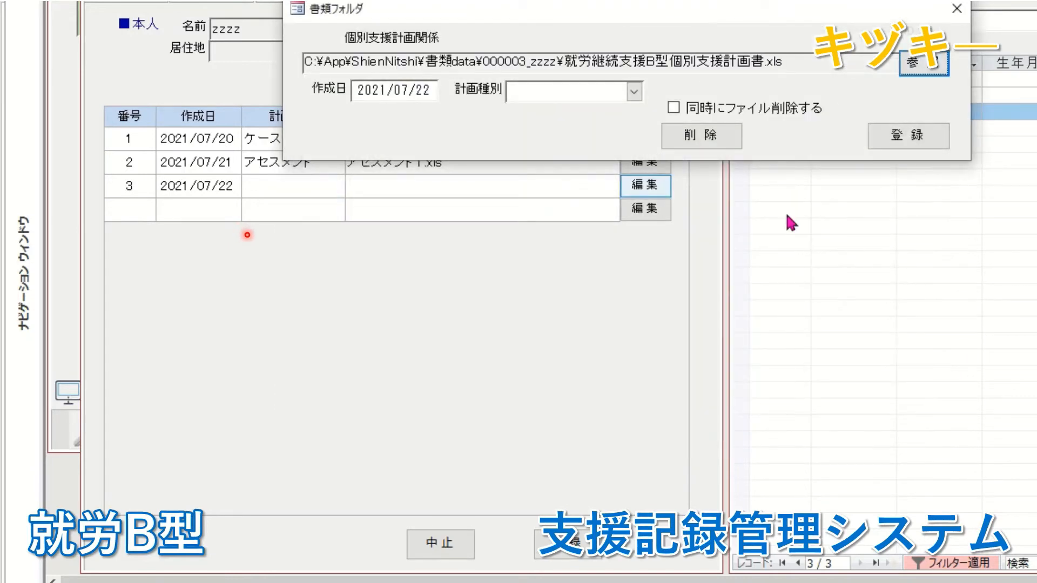
pyautogui.click(633, 92)
pyautogui.click(558, 156)
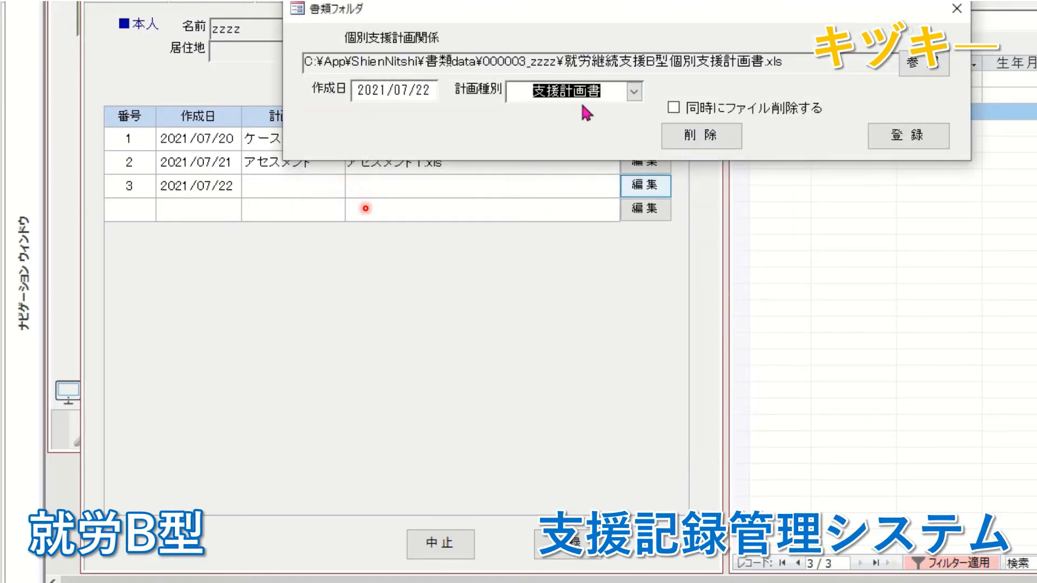
pyautogui.click(908, 135)
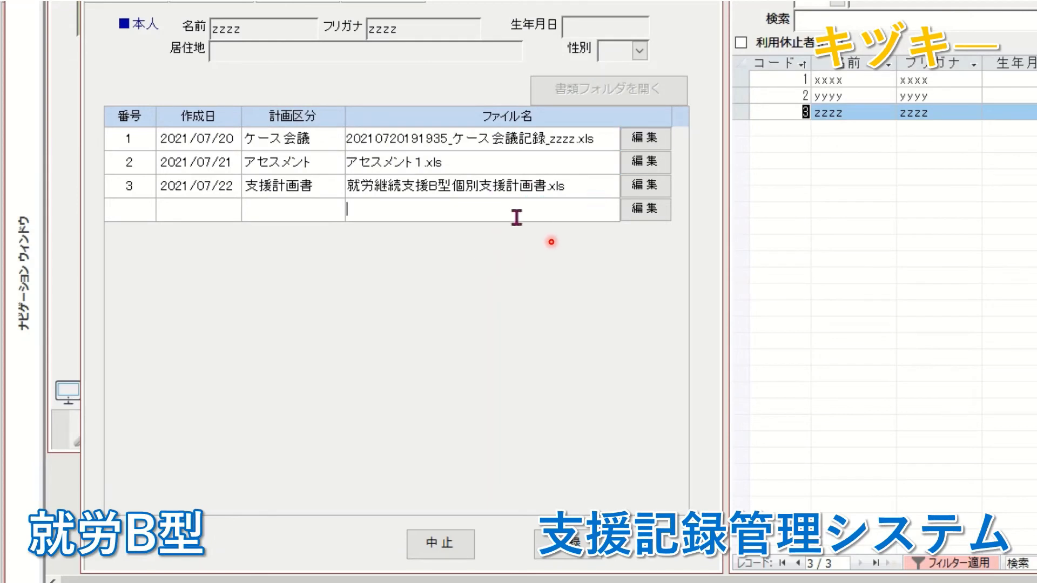
pyautogui.click(589, 551)
pyautogui.click(396, 310)
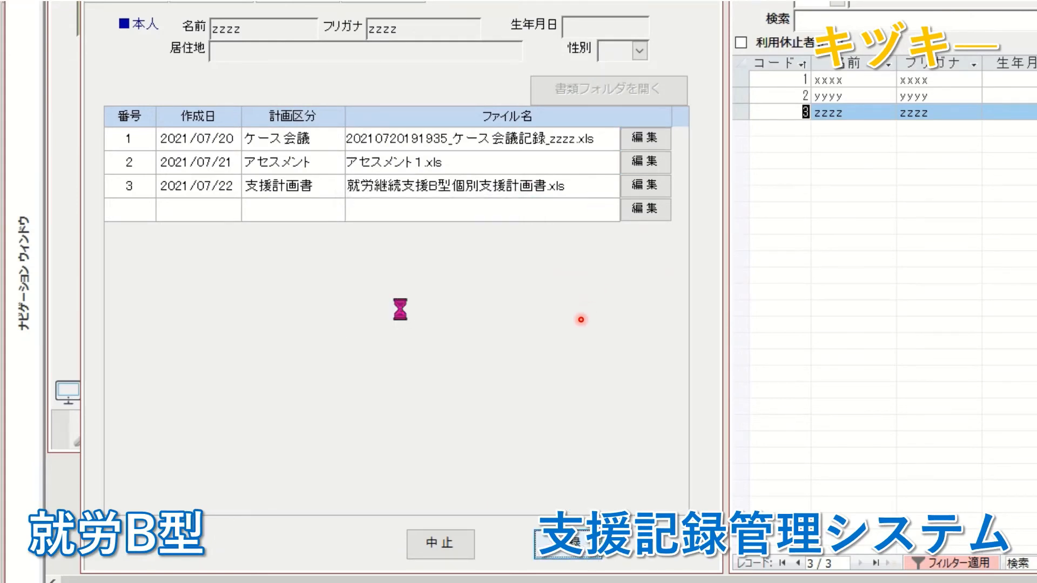
# Open the document folder from the 支援計画書 row, check the linked file there, and close the folder
pyautogui.click(663, 190)
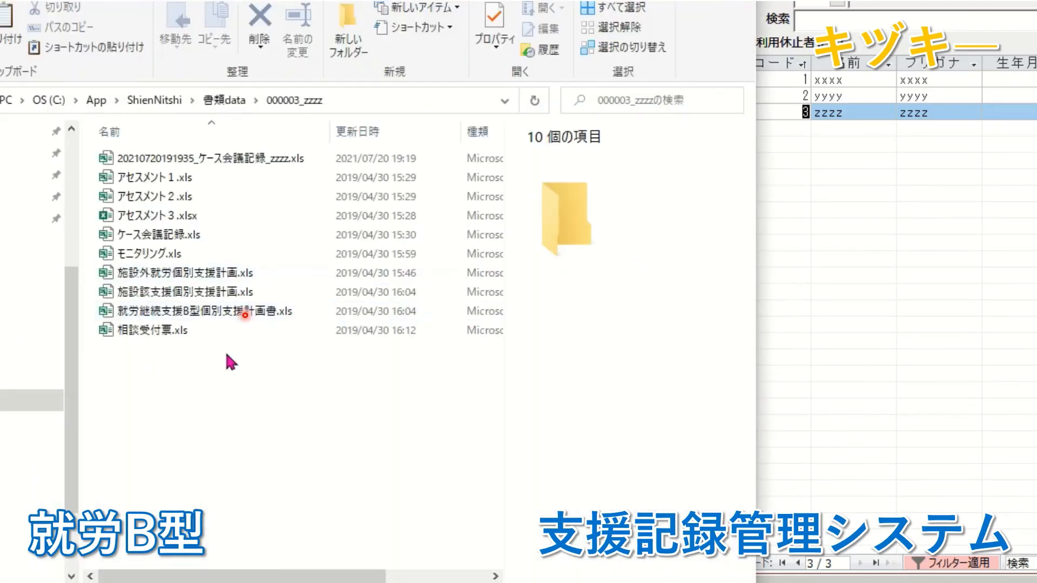
pyautogui.click(171, 331)
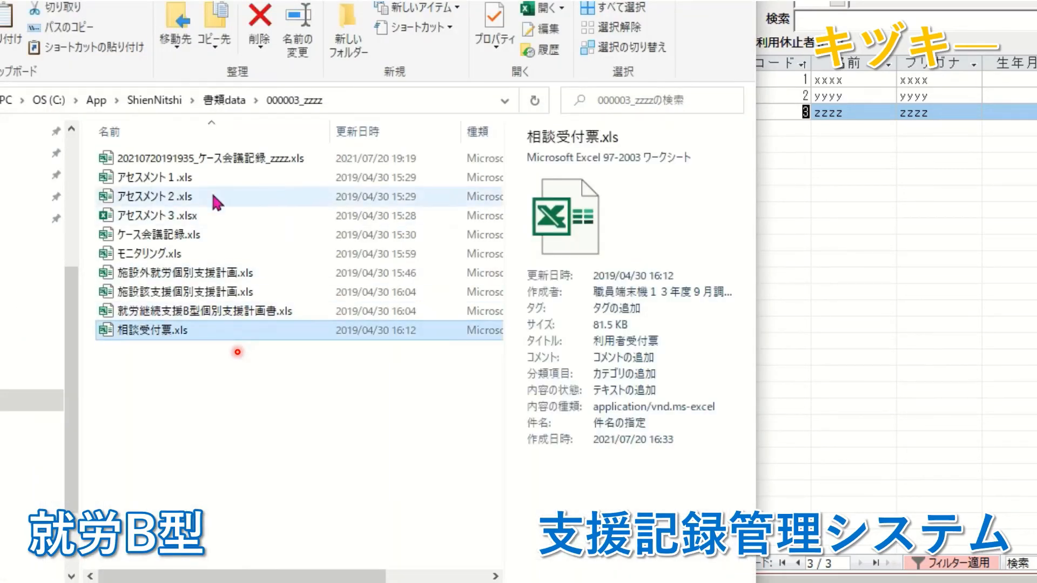
pyautogui.click(208, 313)
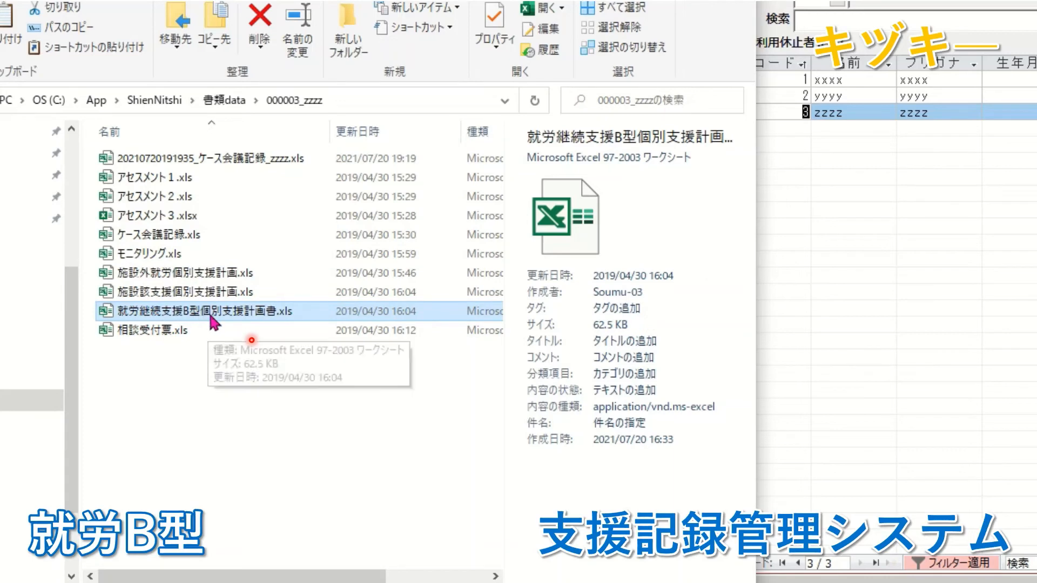
pyautogui.moveTo(314, 1)
pyautogui.mouseDown()
pyautogui.moveTo(311, 291)
pyautogui.moveTo(302, 1)
pyautogui.mouseUp()
pyautogui.hotkey('alt', 'F4')
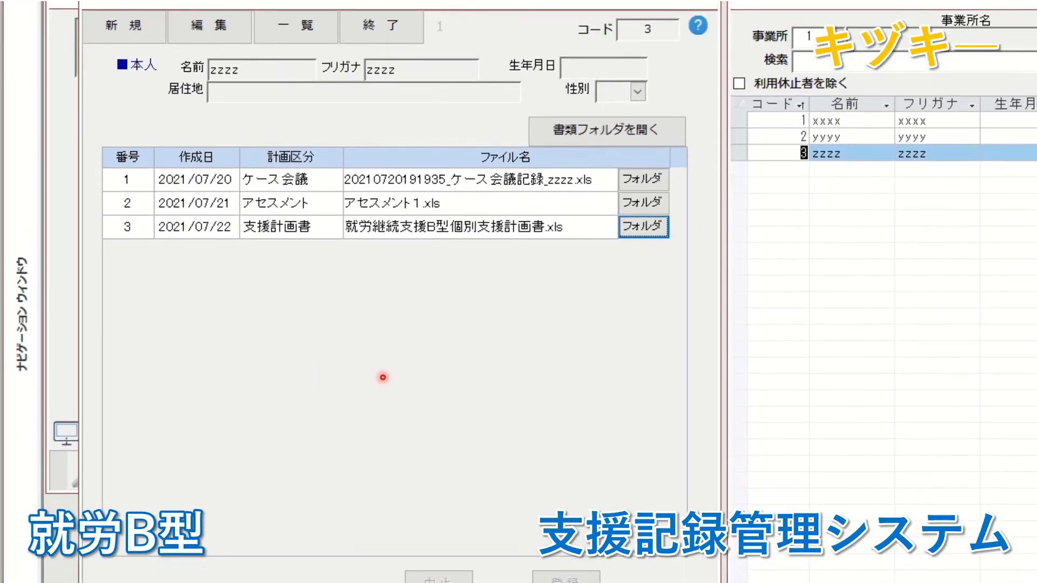
# Create a new document for the code 3 user from the 相談受付票.xls template with 計画種別 相談受付票
pyautogui.click(149, 43)
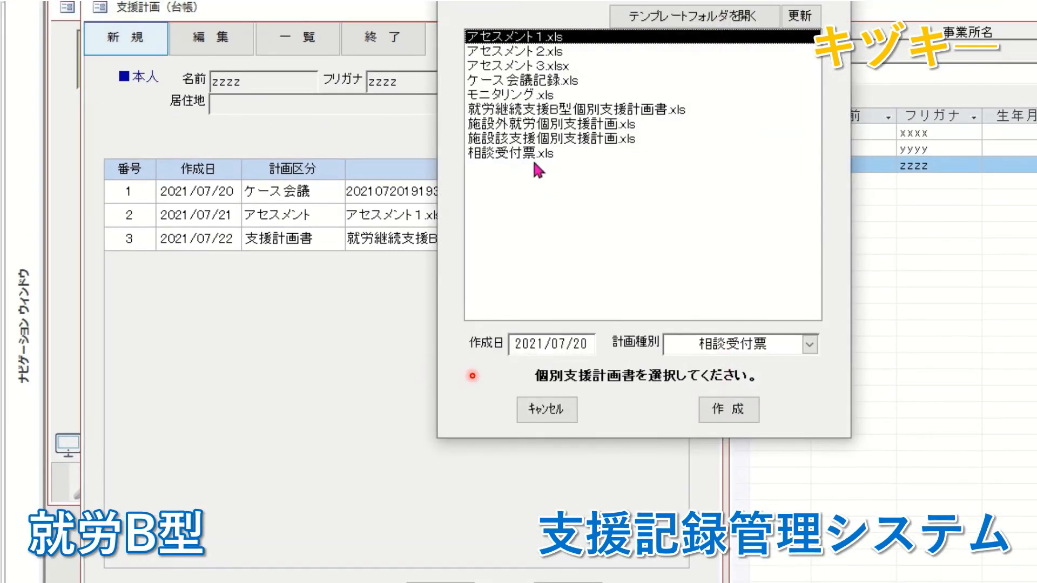
pyautogui.moveTo(538, 171); pyautogui.dragTo(510, 97)
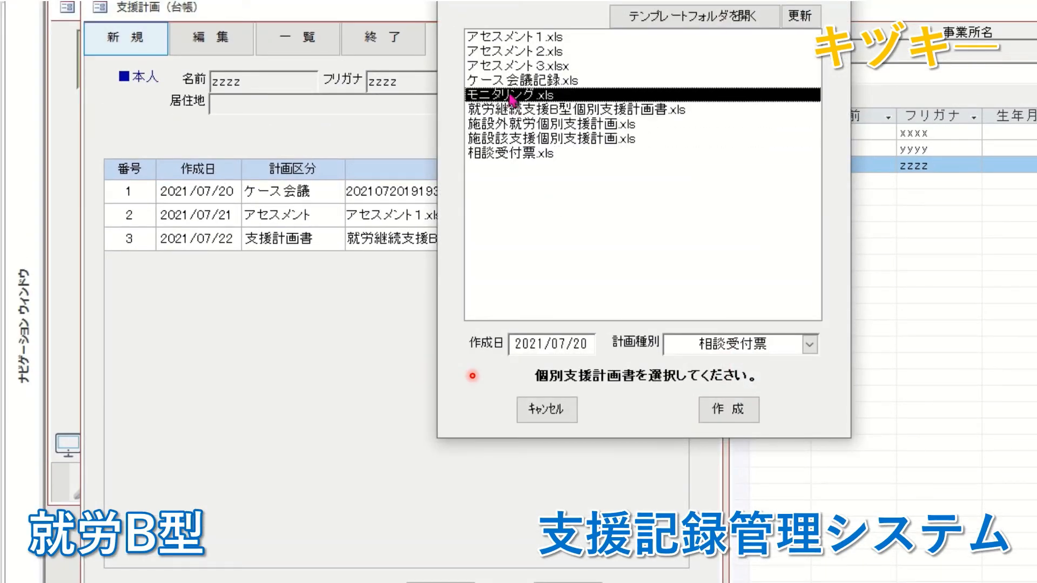
pyautogui.click(810, 344)
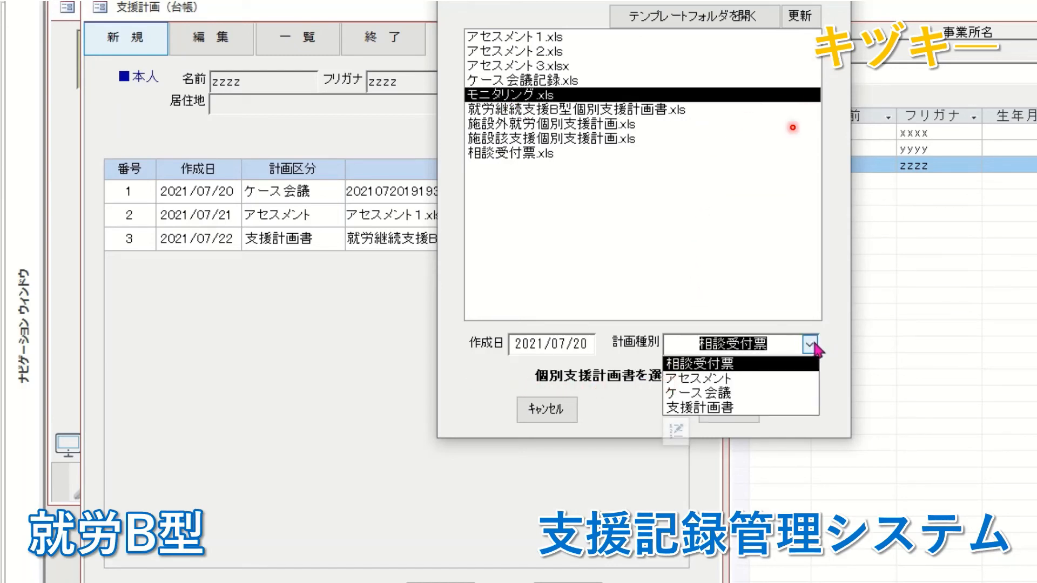
pyautogui.click(521, 154)
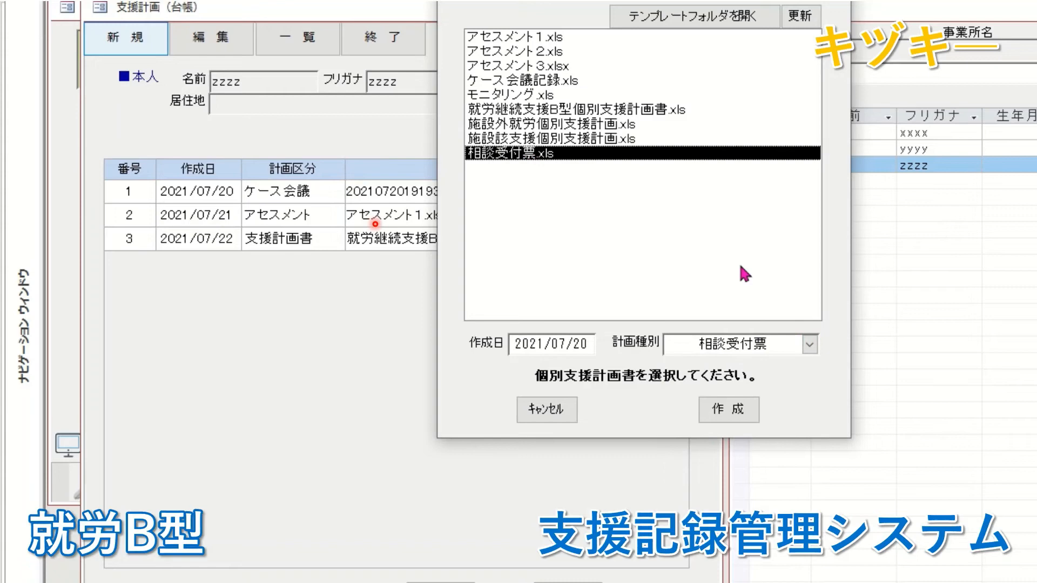
pyautogui.click(809, 345)
pyautogui.click(764, 370)
pyautogui.click(737, 410)
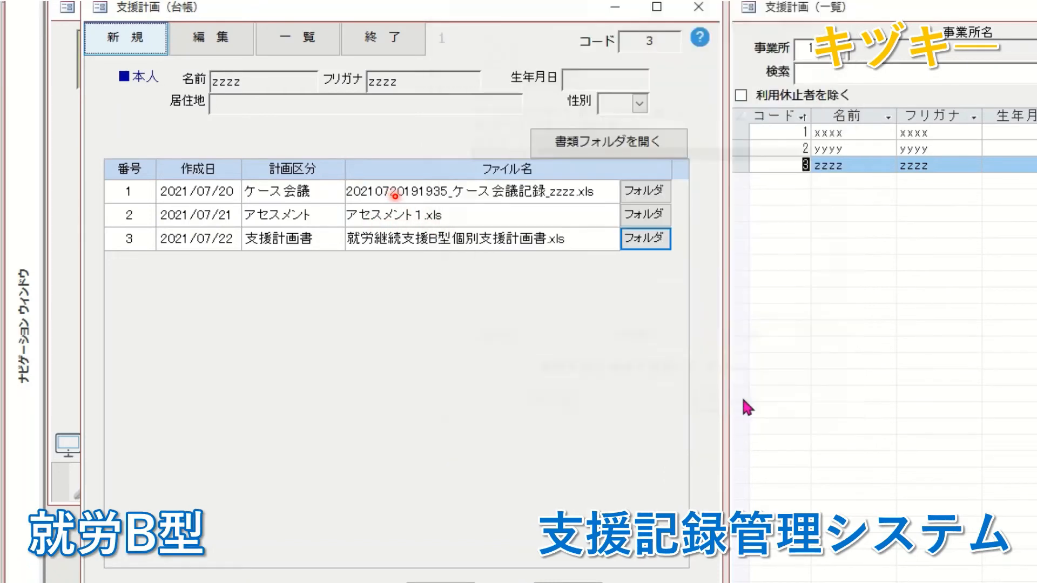
pyautogui.click(508, 306)
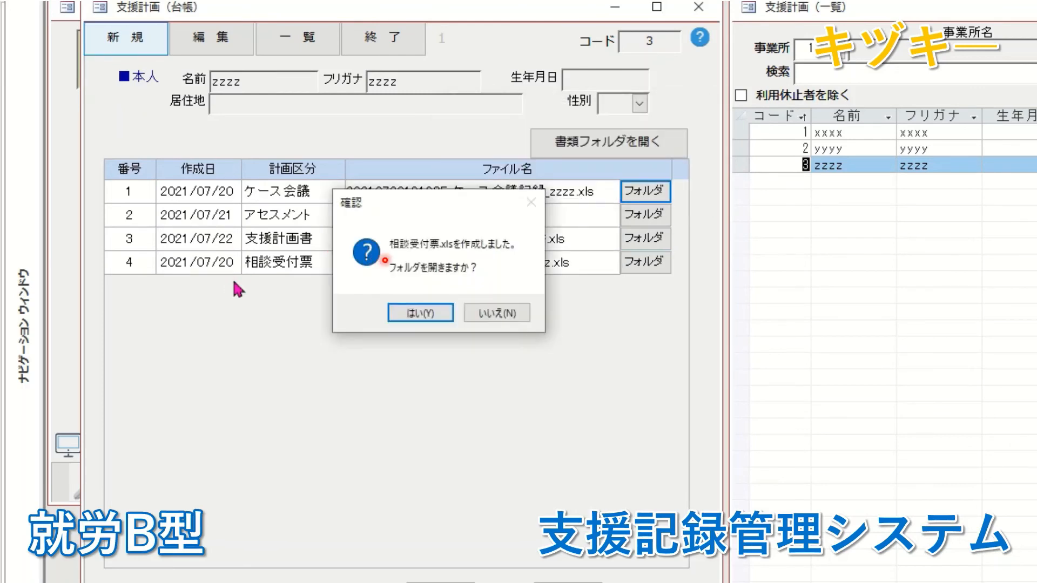
# Open the document folder and examine the created 相談受付票 workbook, including its 氏名 field and the rest of the form
pyautogui.click(444, 313)
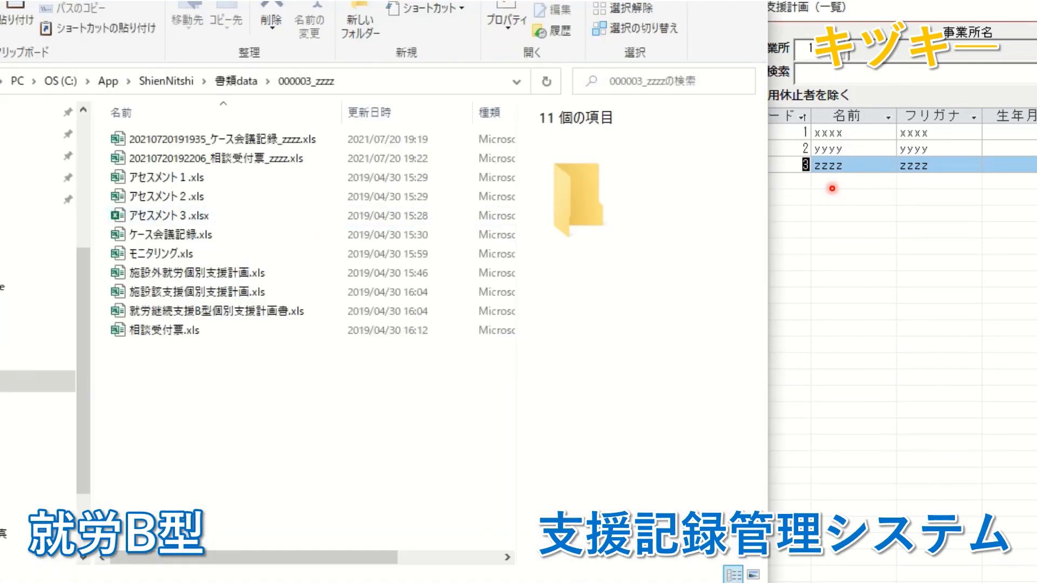
pyautogui.moveTo(270, 6); pyautogui.dragTo(340, 291)
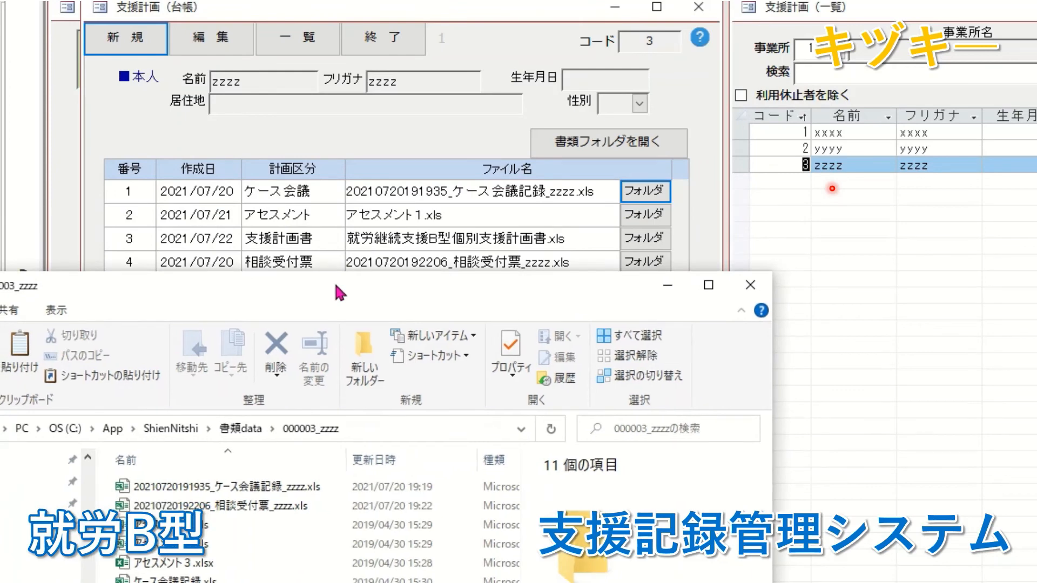
pyautogui.doubleClick(278, 508)
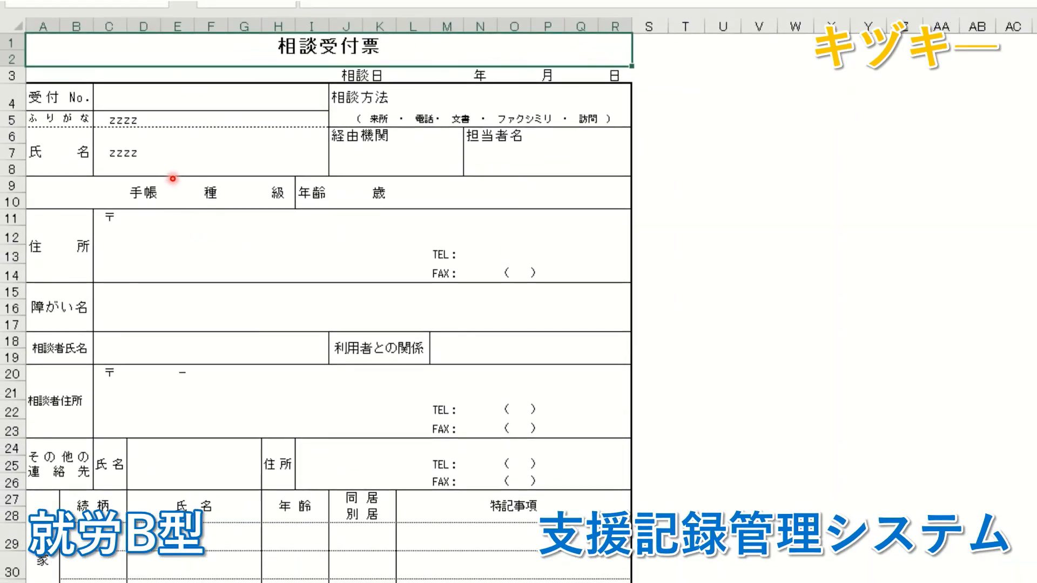
pyautogui.click(212, 163)
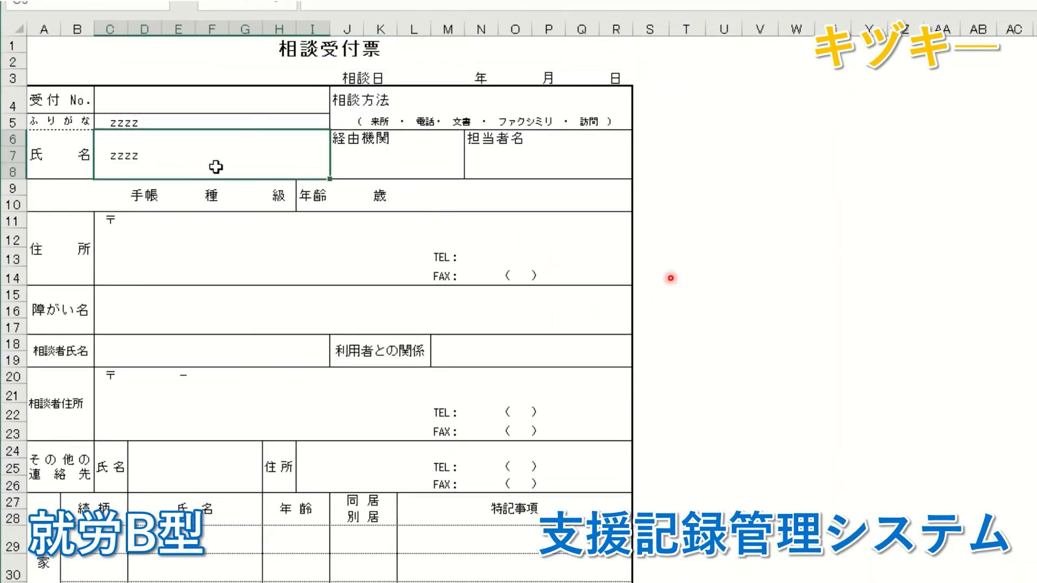
pyautogui.scroll(-9, 254, 275)
pyautogui.scroll(-3, 258, 285)
pyautogui.scroll(12, 259, 285)
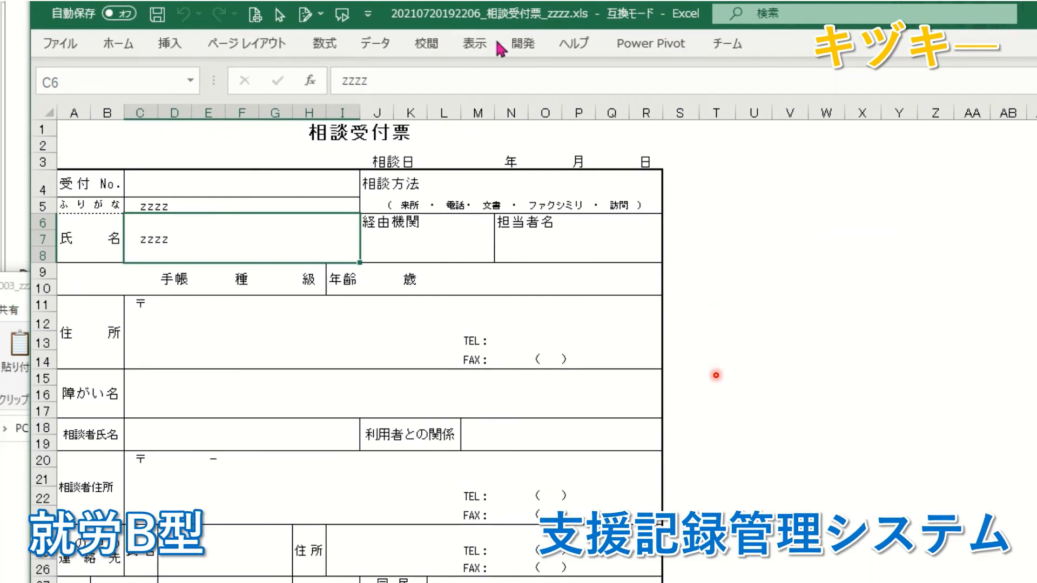
# Check the print preview of the 相談受付票 sheet and leave it without printing
pyautogui.click(129, 43)
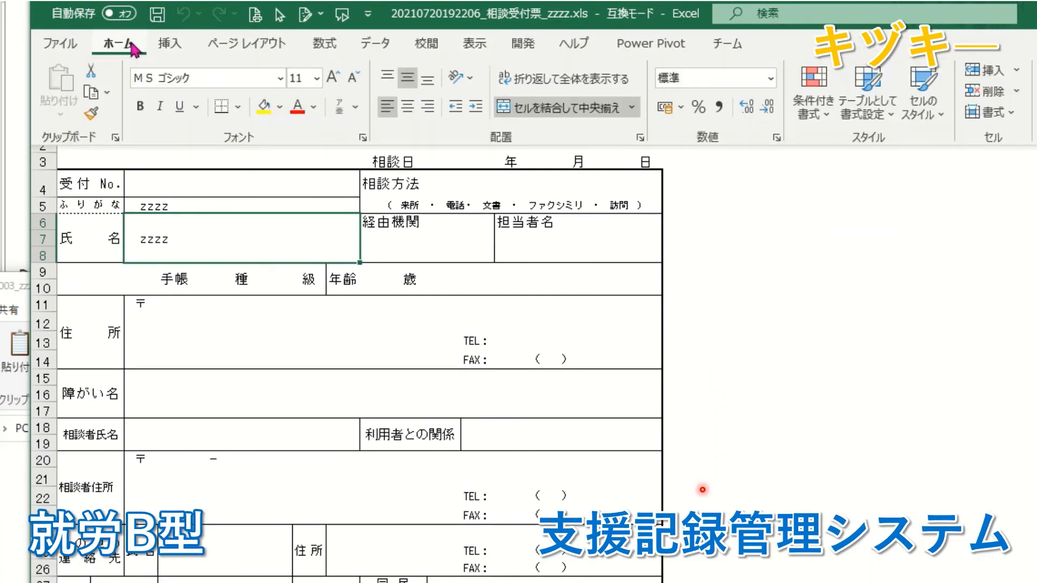
pyautogui.click(253, 16)
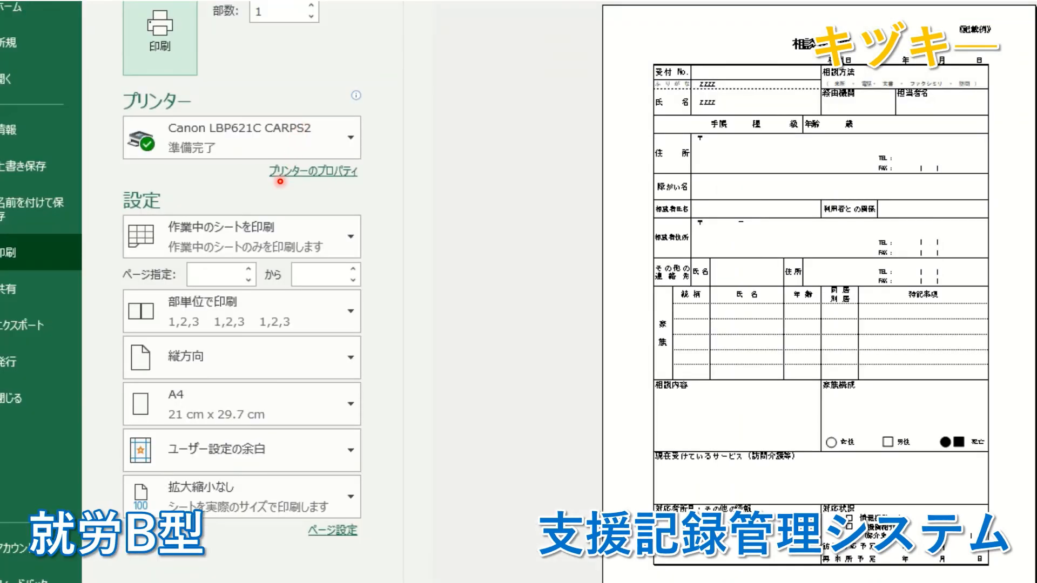
pyautogui.press('Escape')
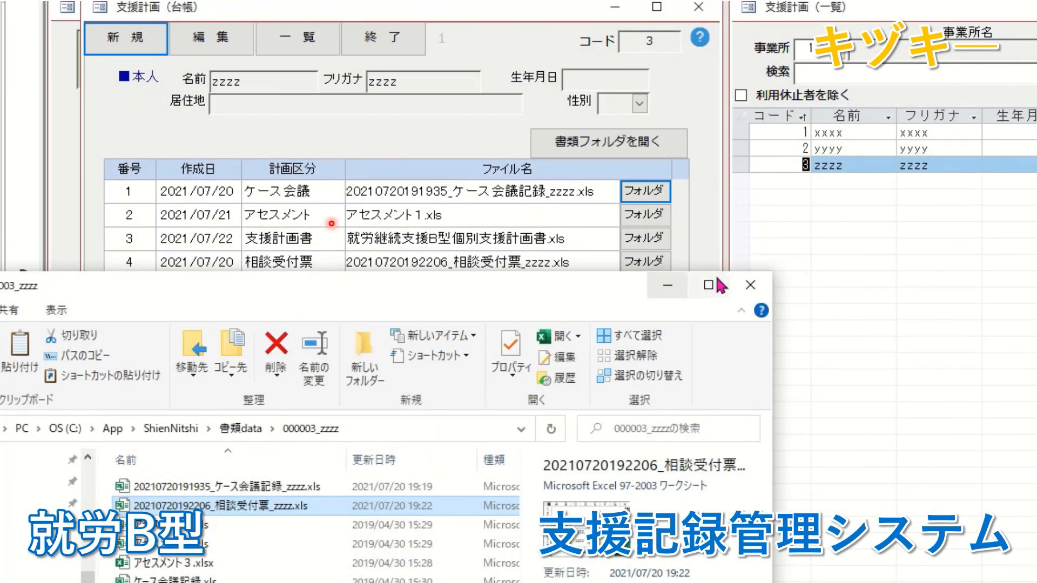
# Close the document folder and exit the support plan ledger to the main menu
pyautogui.click(759, 290)
pyautogui.click(361, 38)
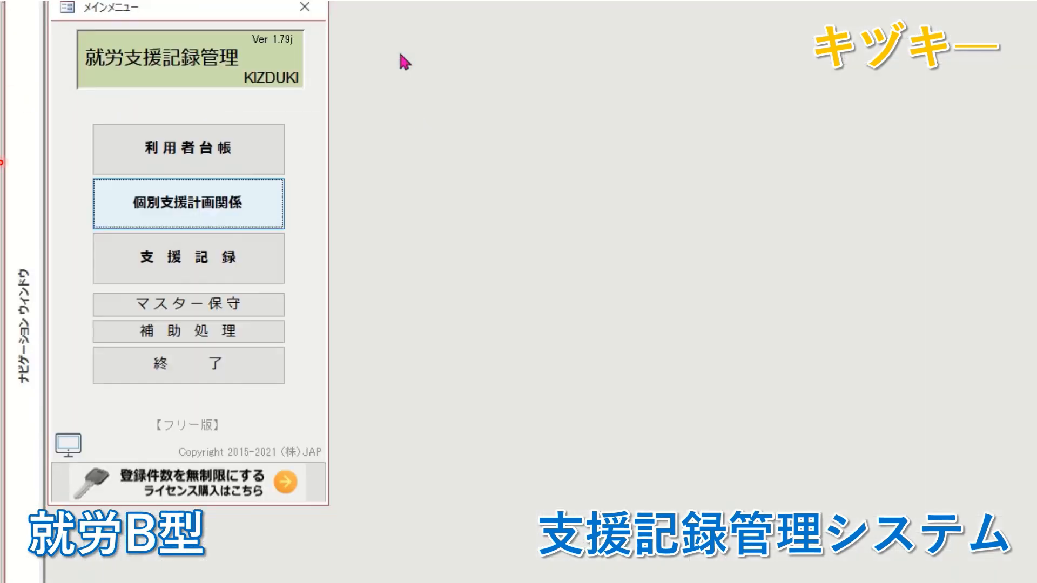